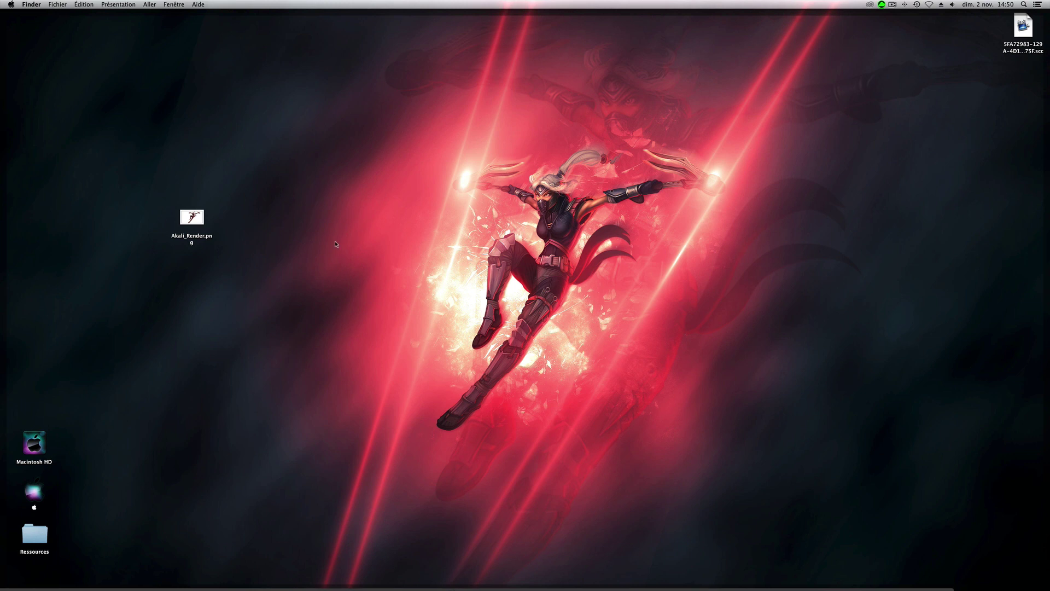
- Preview Akali_Render.png in Quick Look, then open it in Photoshop
click(200, 216)
key(space)
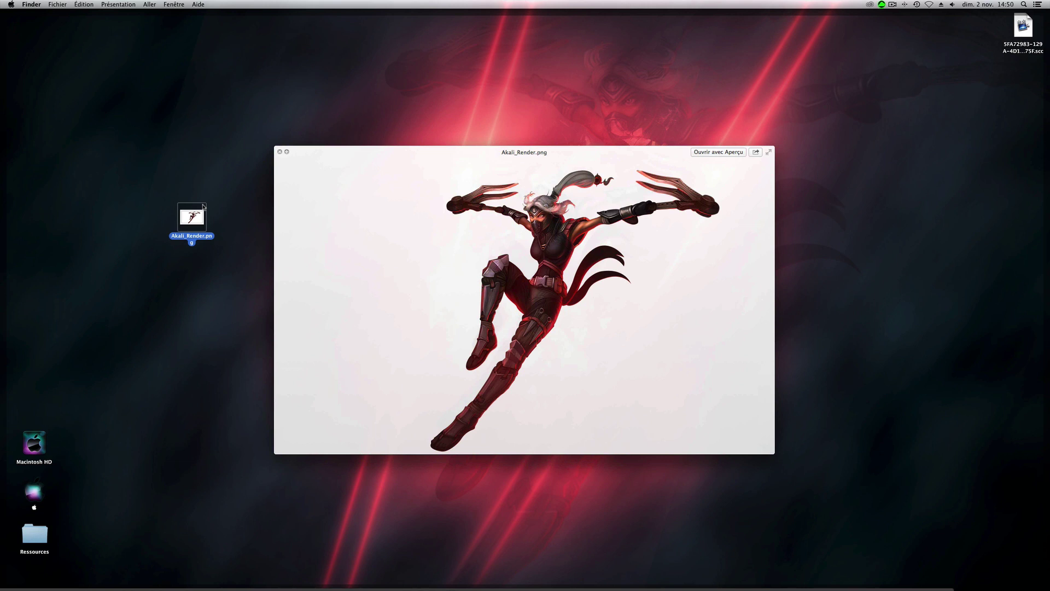
key(space)
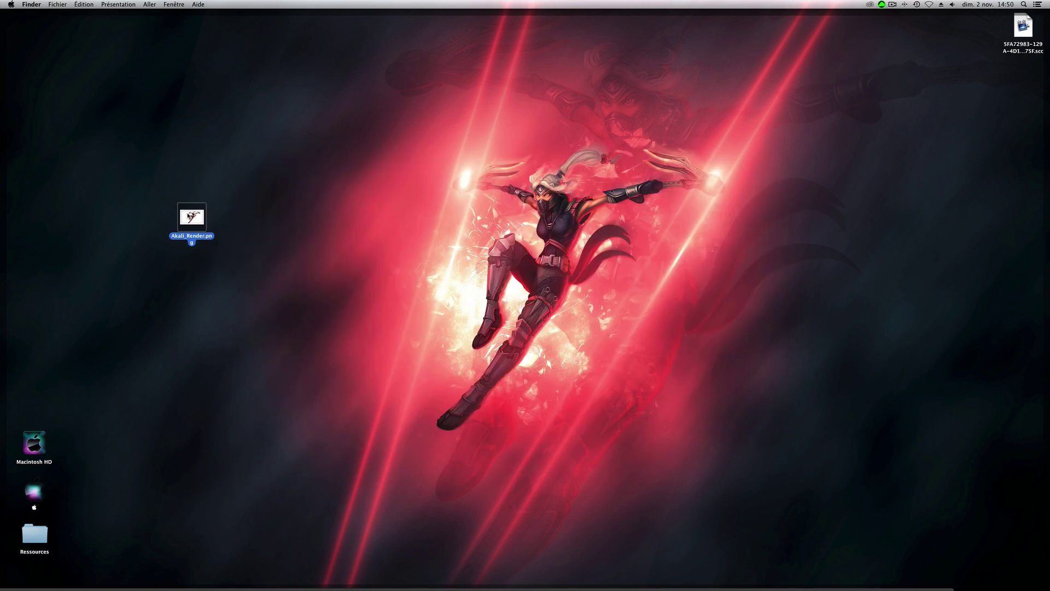
drag(191, 218, 1038, 279)
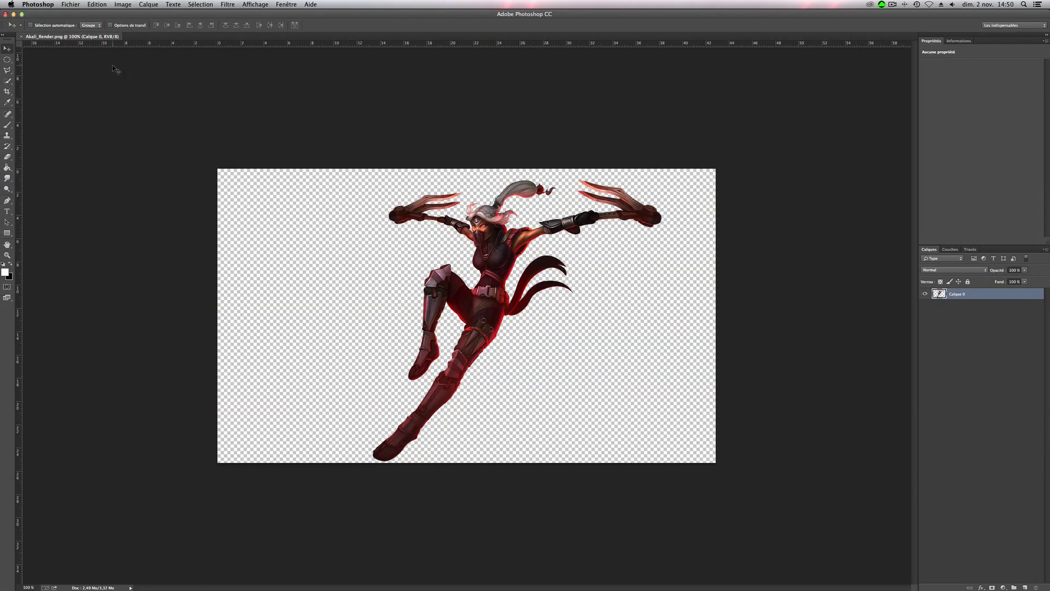
- Create a white 2560×1440 px, 300 ppi document named Akali_wallpaper
click(70, 4)
click(76, 14)
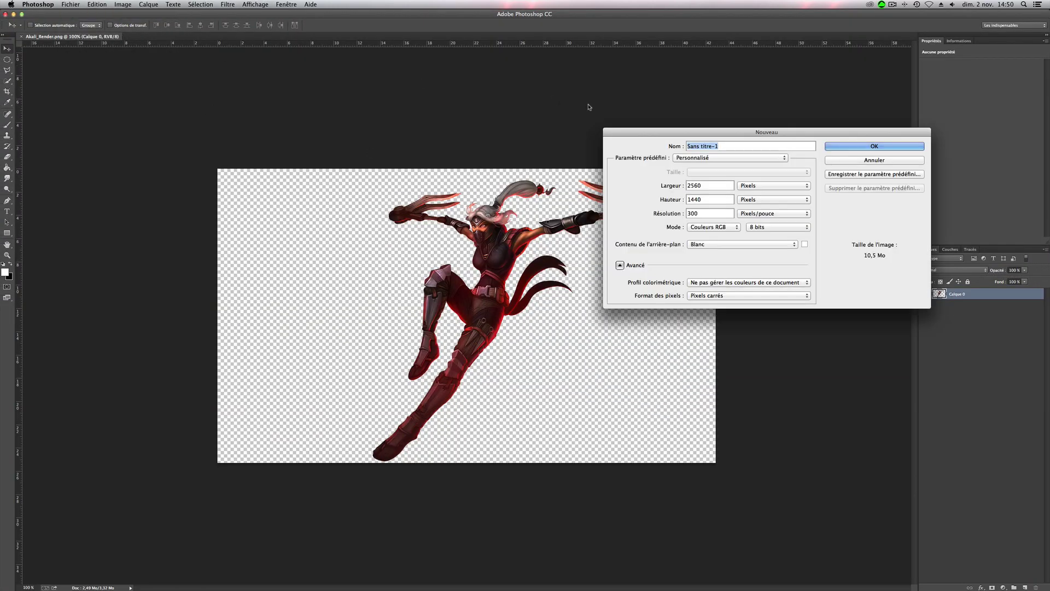
text(Akali_wallpaper)
key(Tab)
click(871, 147)
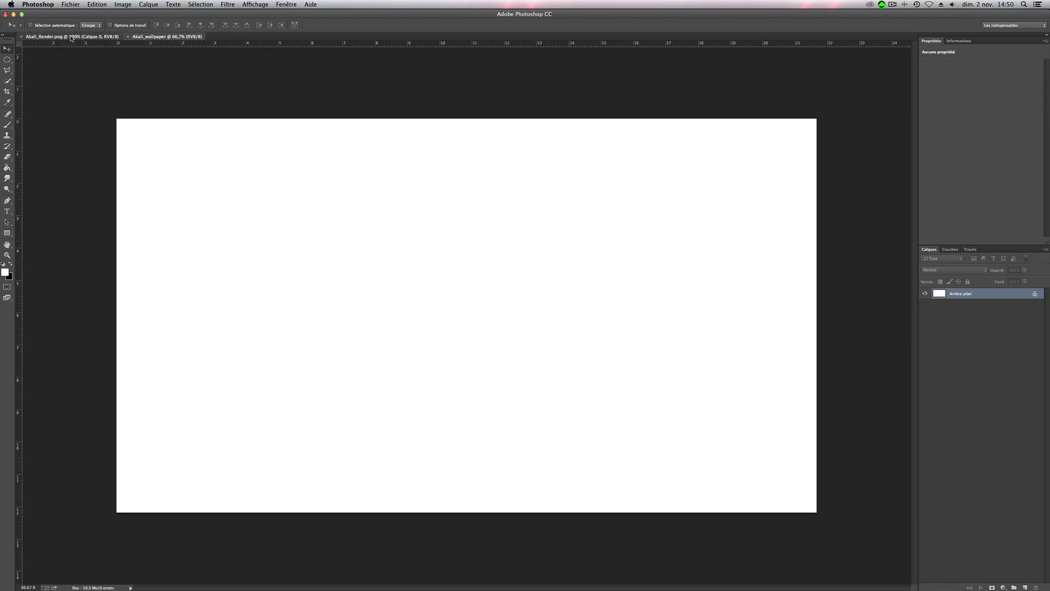
- Move the character render into Akali_wallpaper, nudge it right, and close the render document
click(71, 37)
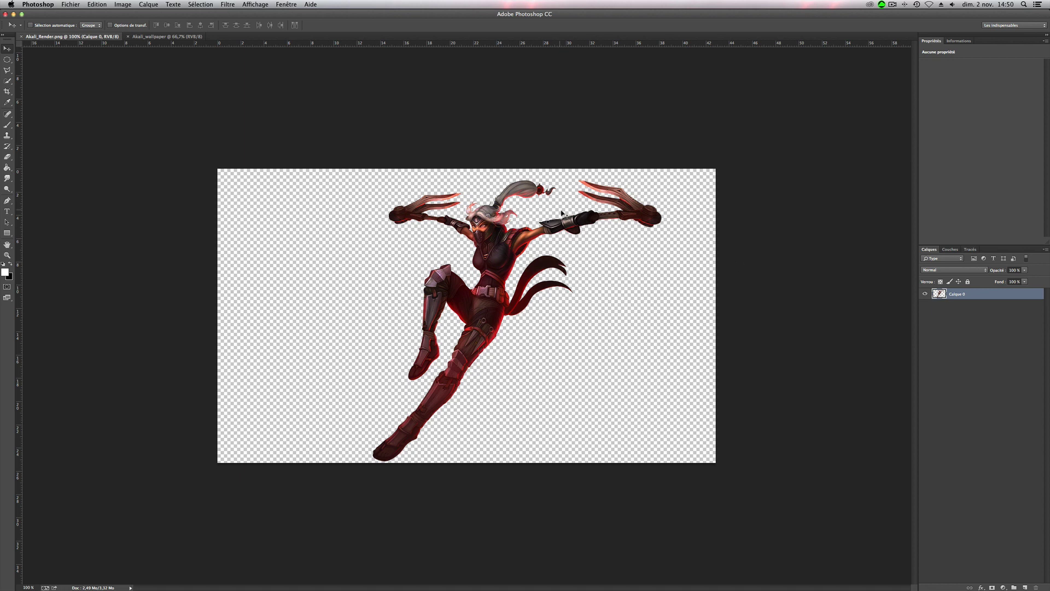
drag(530, 292, 169, 40)
drag(490, 287, 462, 280)
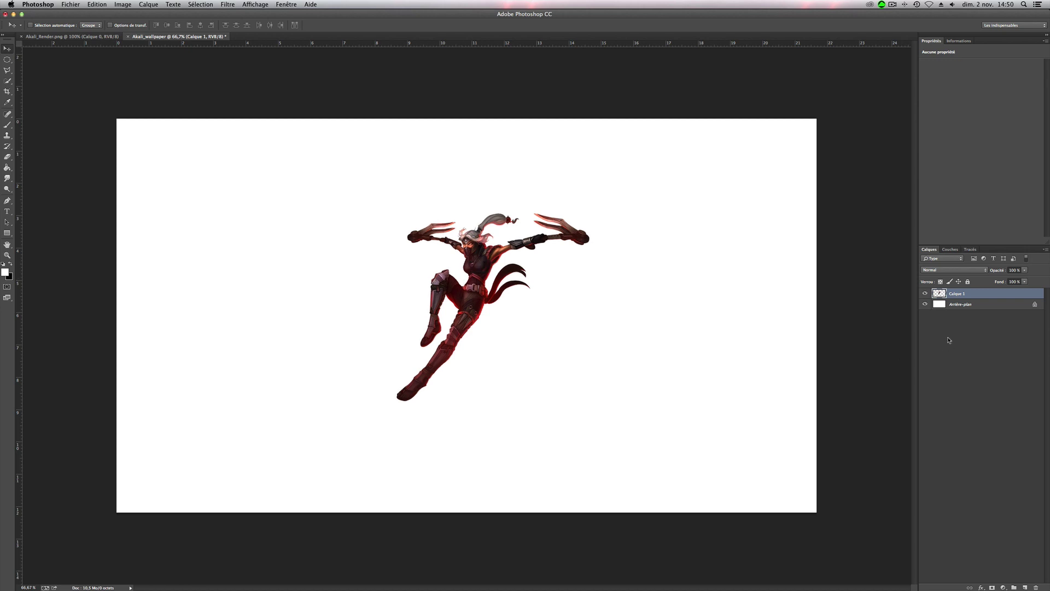
click(21, 36)
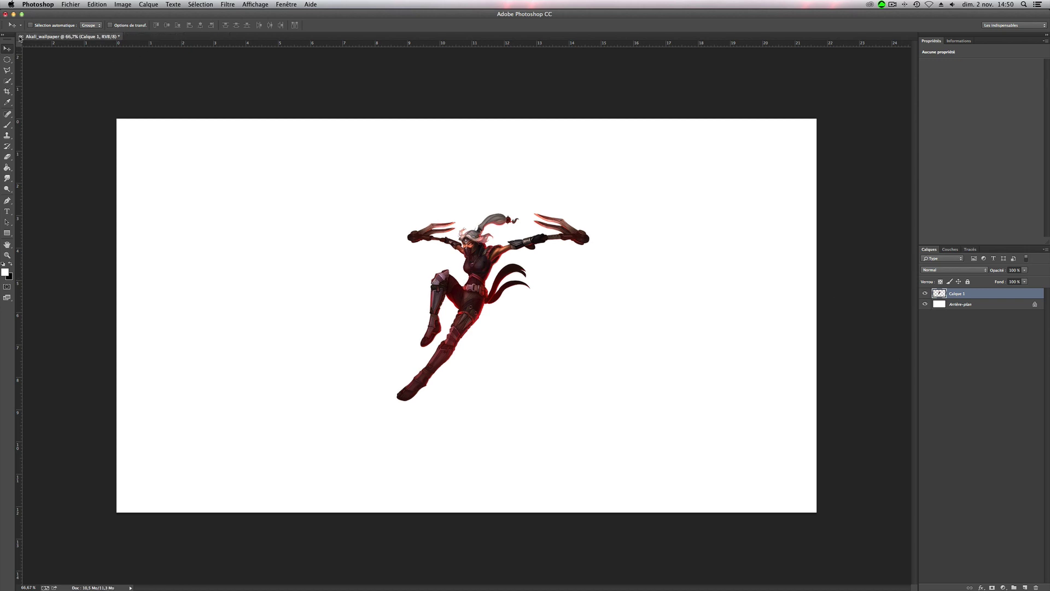
- Add a radial-style Dégradé fill layer above the Arrière-plan background
click(950, 309)
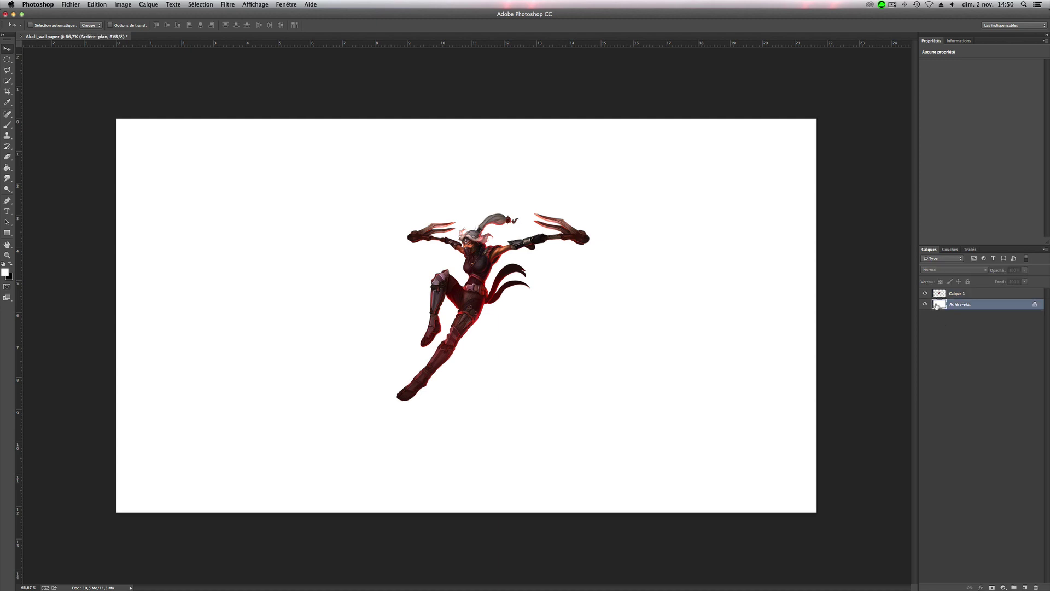
click(1003, 588)
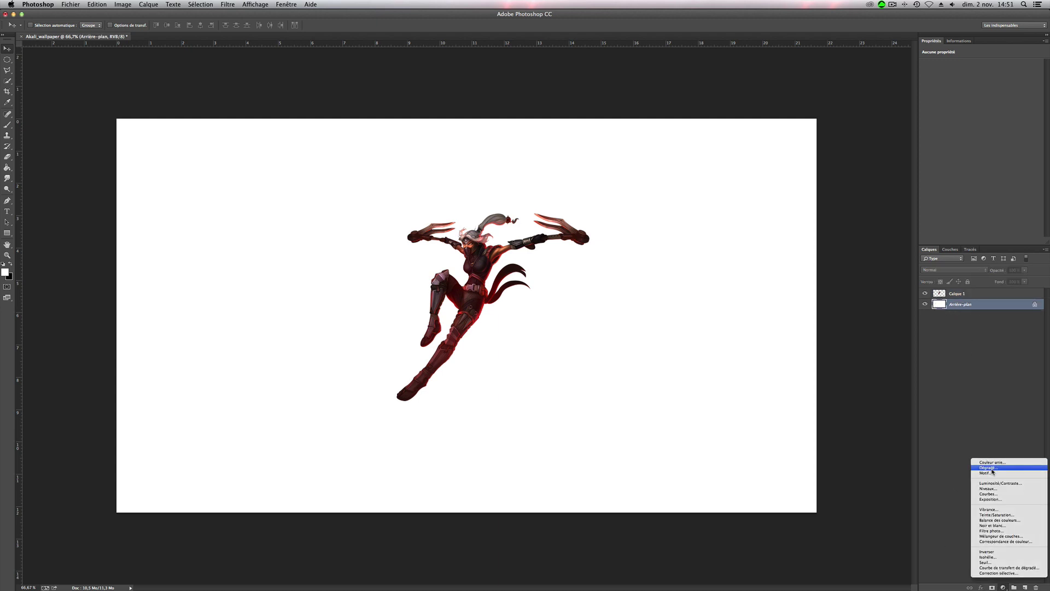
click(993, 469)
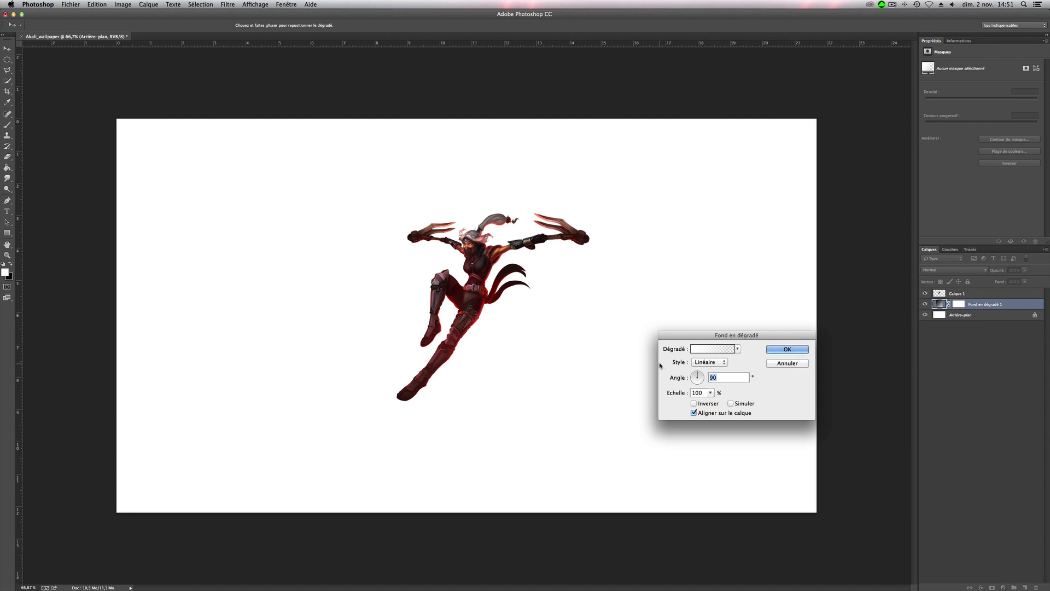
click(708, 364)
click(708, 368)
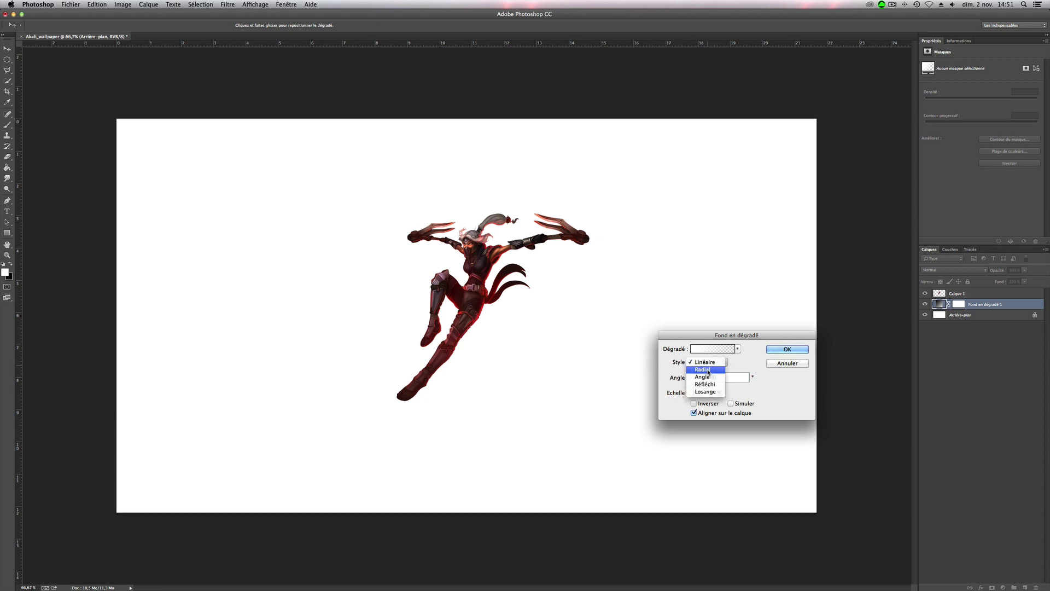
- Set the gradient's left stop to red dc524d sampled from the character
click(699, 350)
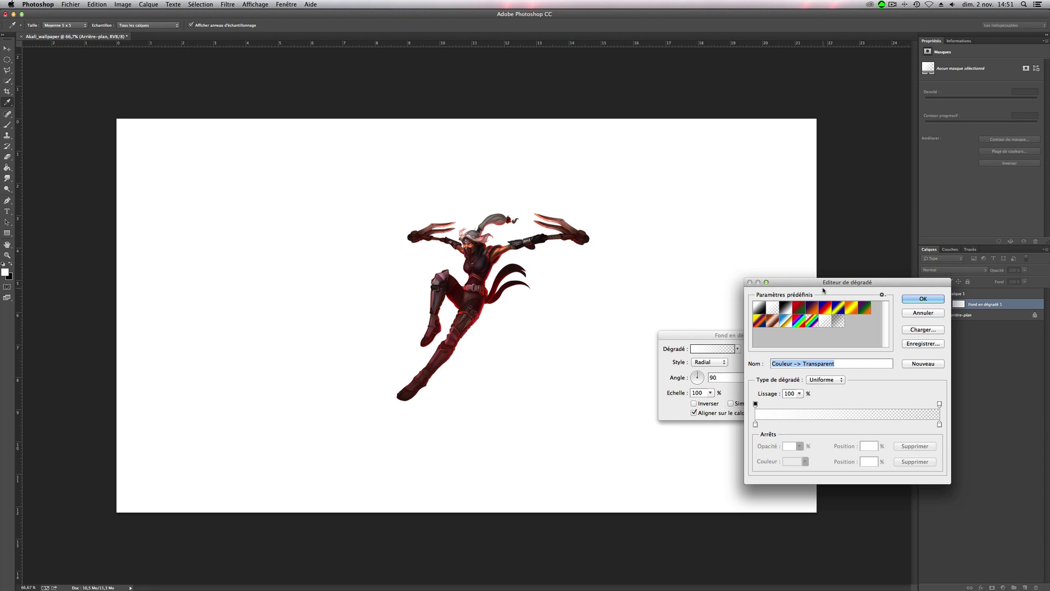
click(760, 308)
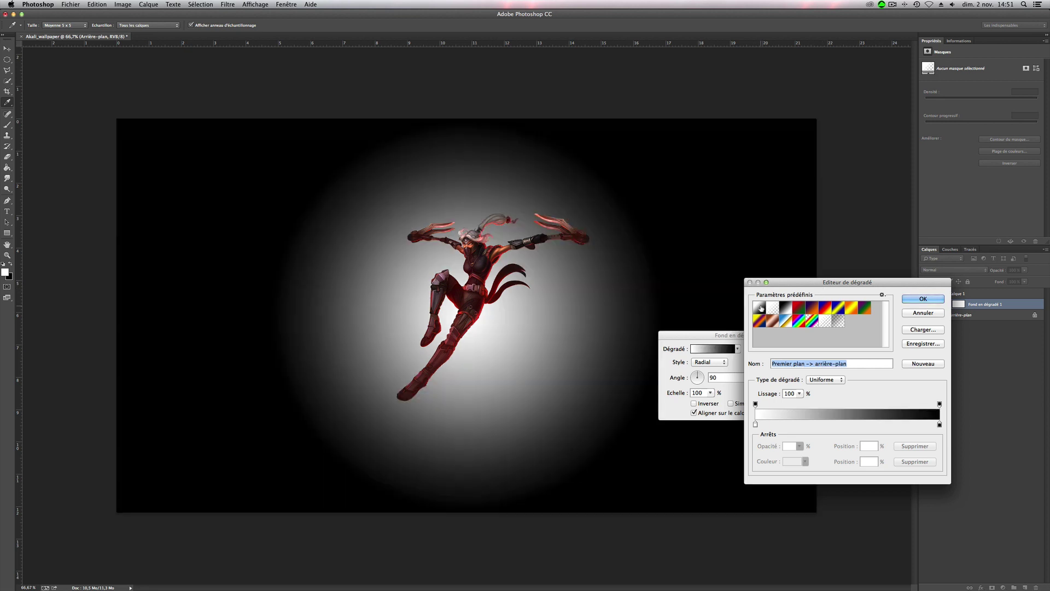
click(755, 424)
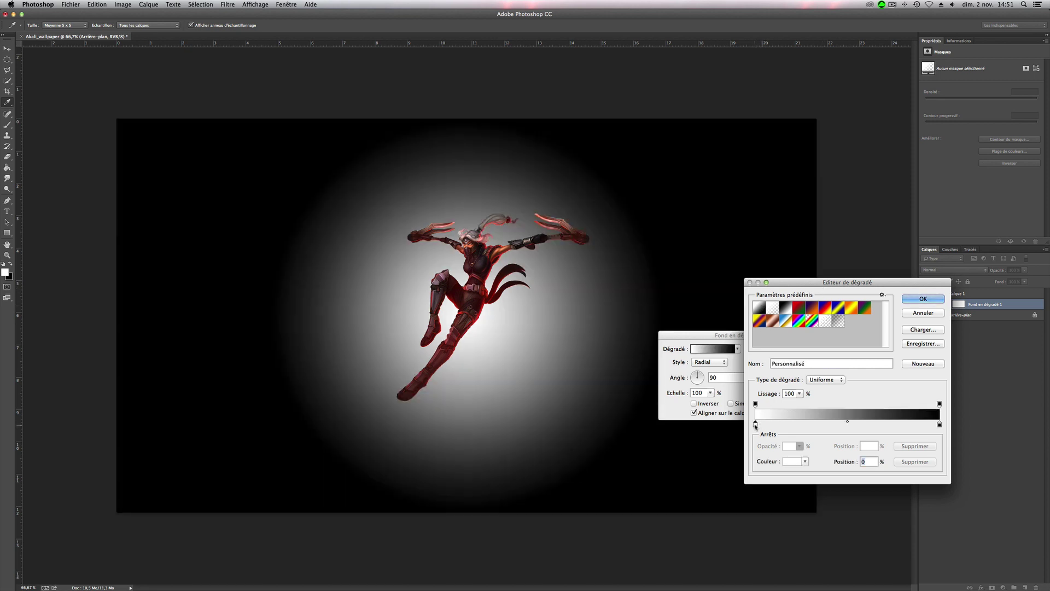
click(790, 461)
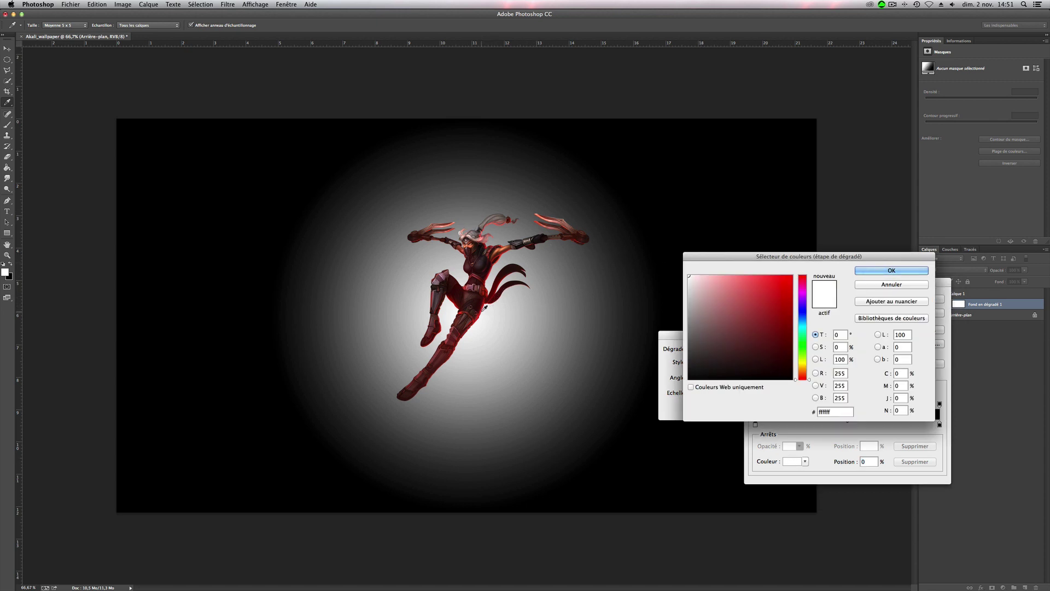
click(483, 309)
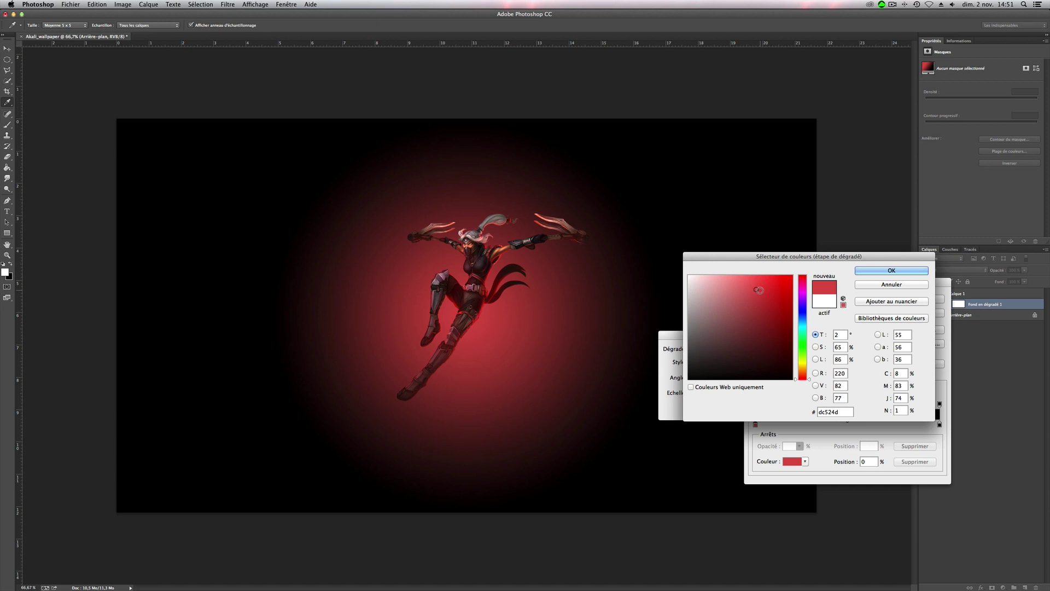
click(859, 270)
- Make the gradient's right stop a near-black grey and apply the radial fill
click(940, 424)
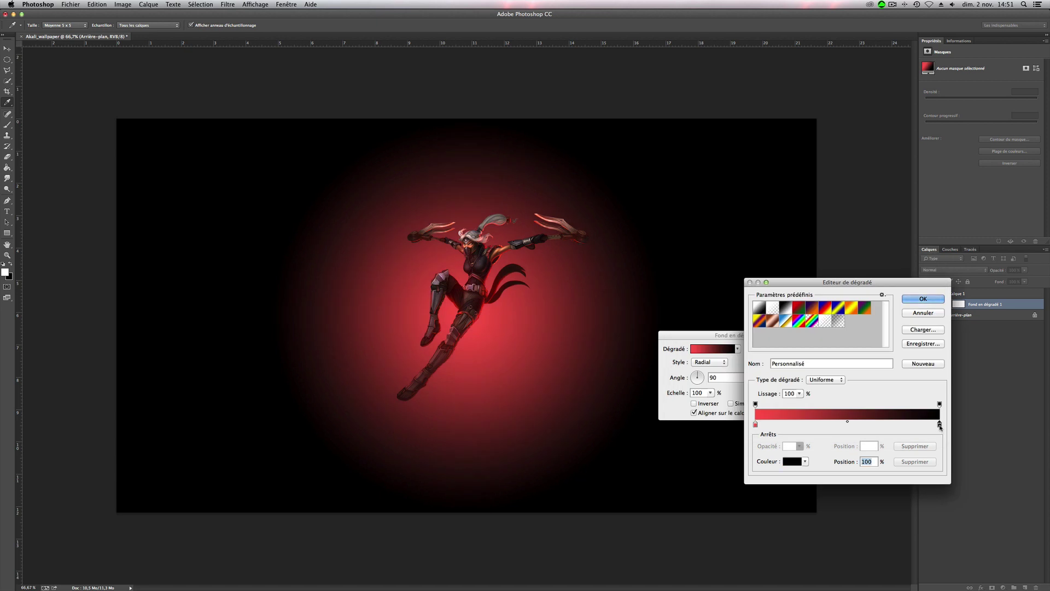
click(791, 461)
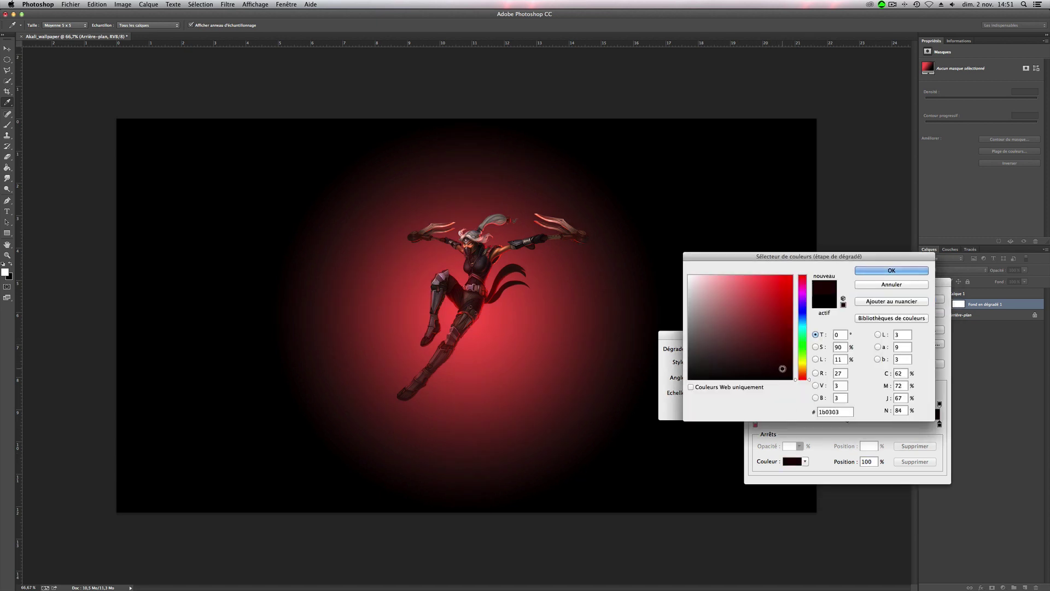
click(689, 365)
drag(702, 370, 681, 371)
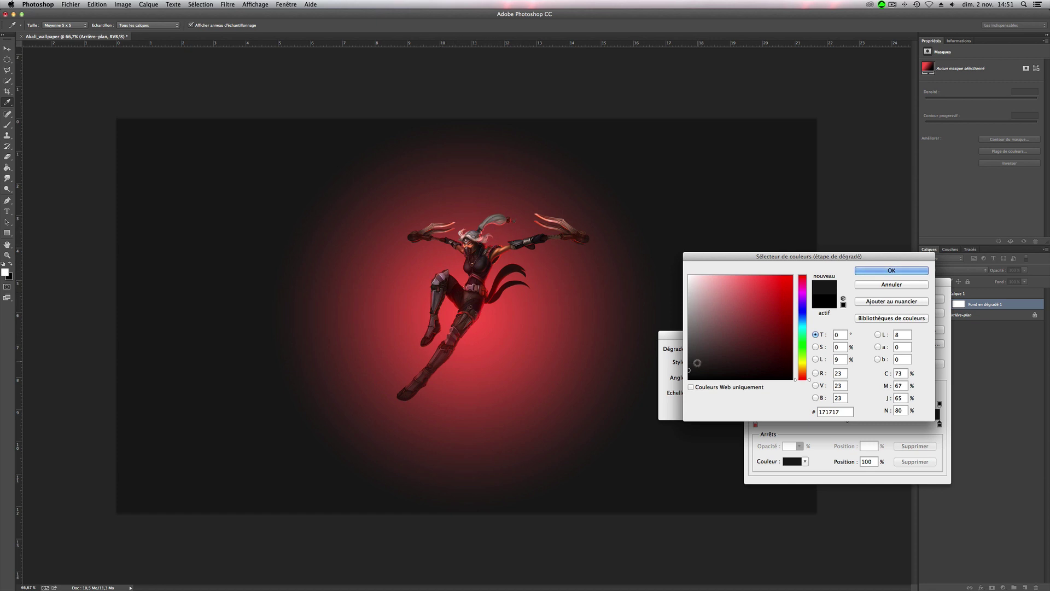
drag(689, 371, 682, 372)
key(Return)
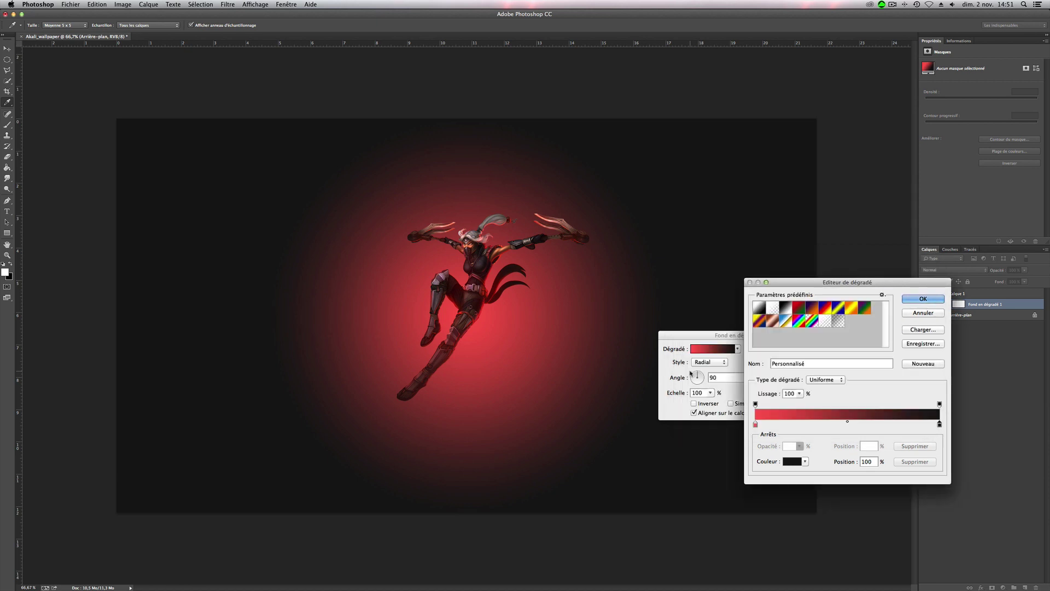
key(Return)
key(Return)
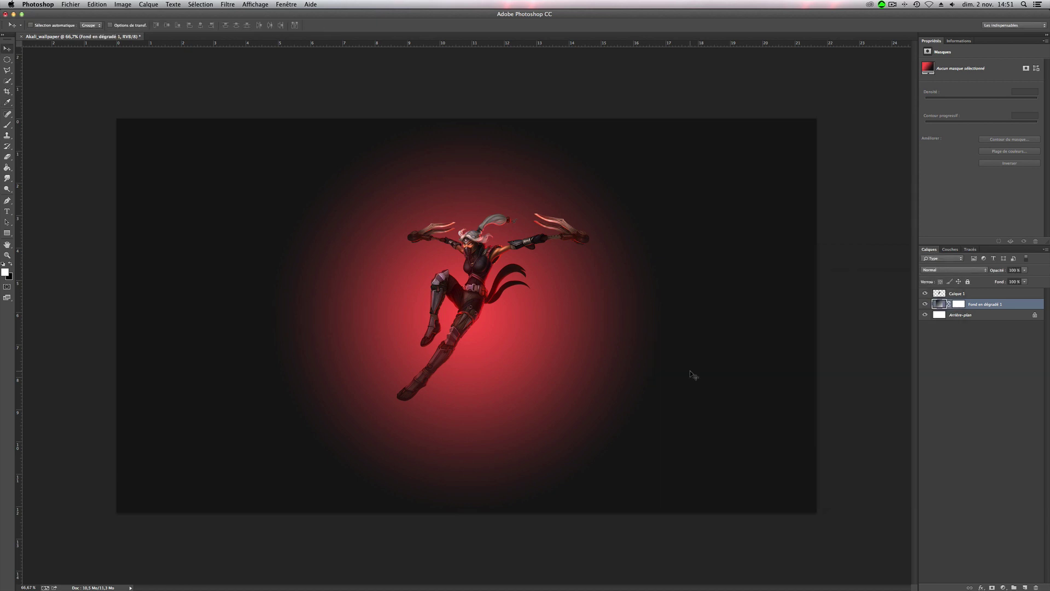
- Create a new layer and name it Clouds, correcting the misspelled 'Coulds'
key(super+shift+n)
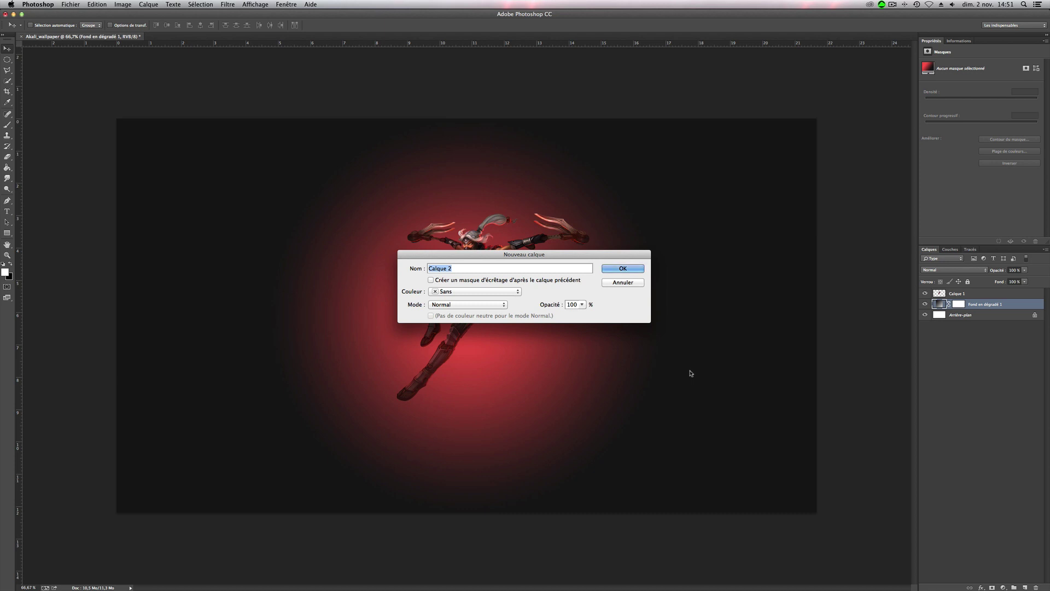
text(Coulds)
key(Return)
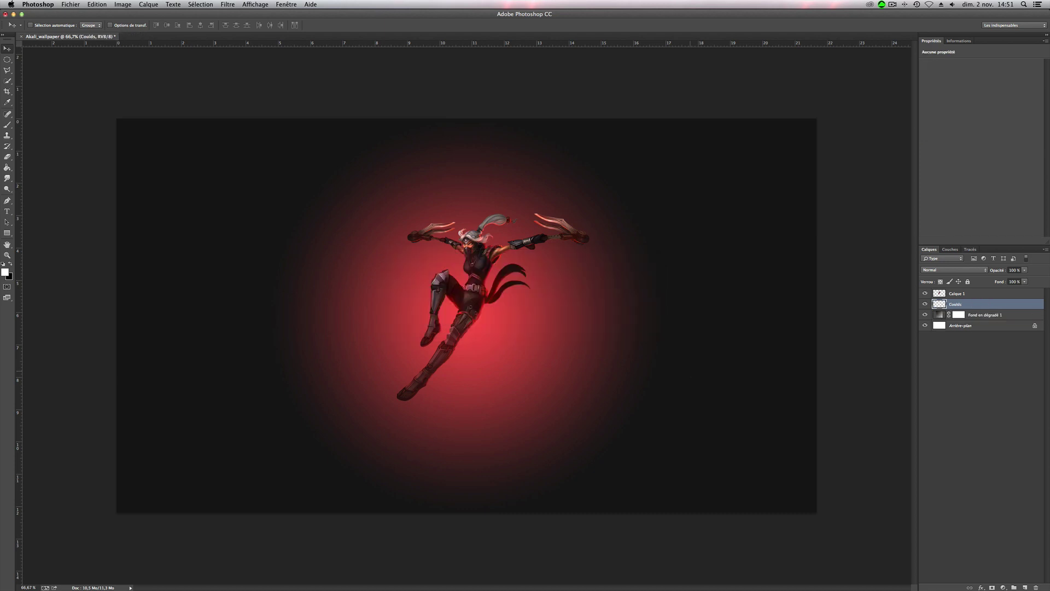
double_click(955, 307)
text(Clouds)
key(Return)
- Render Nuages clouds on the Clouds layer and blend it as Incrustation
click(226, 3)
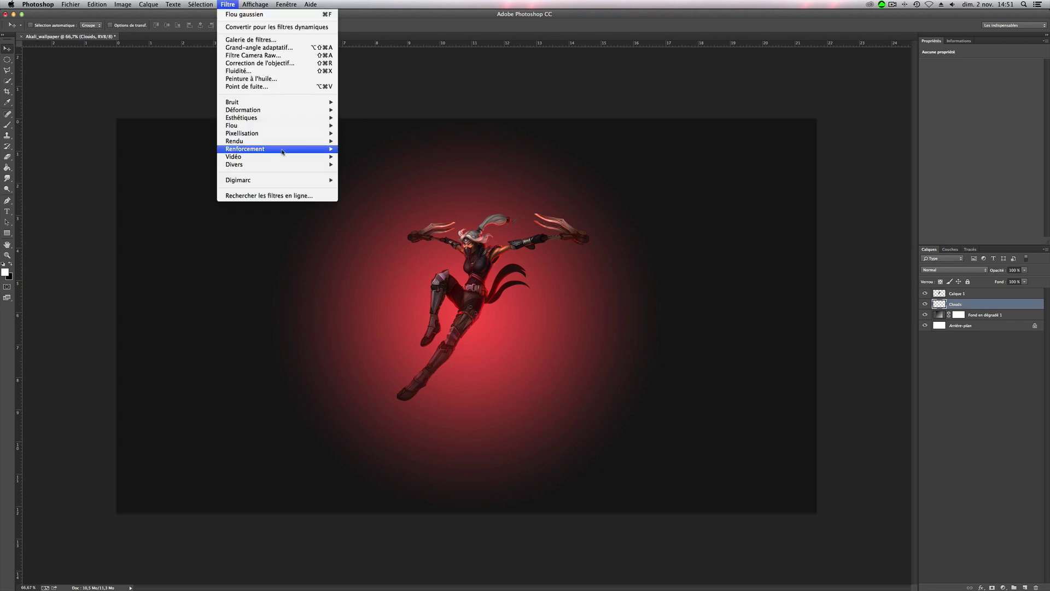
mouse_move(265, 144)
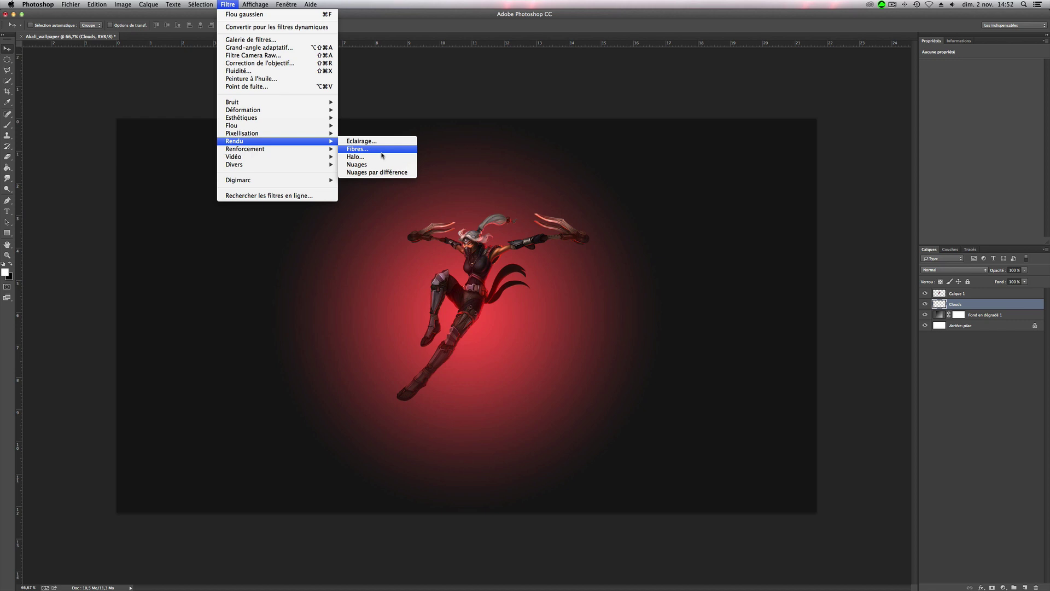
click(378, 164)
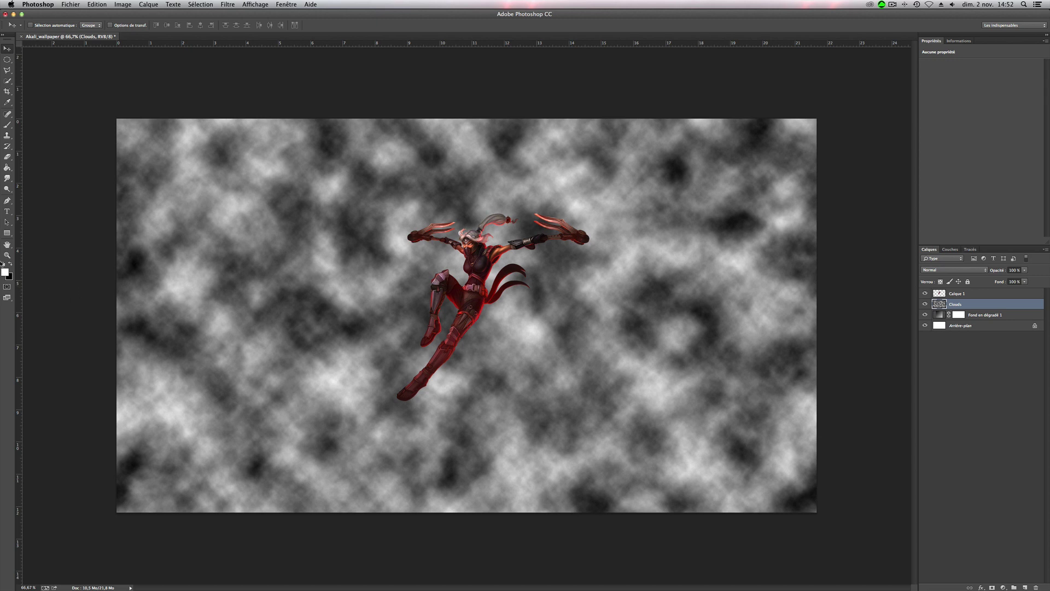
click(968, 270)
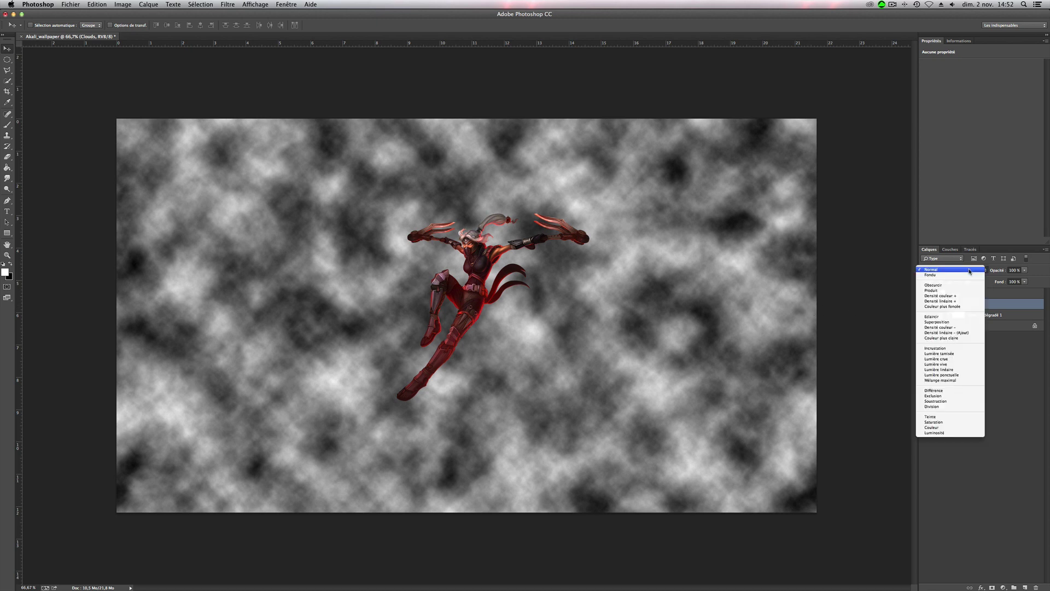
click(955, 347)
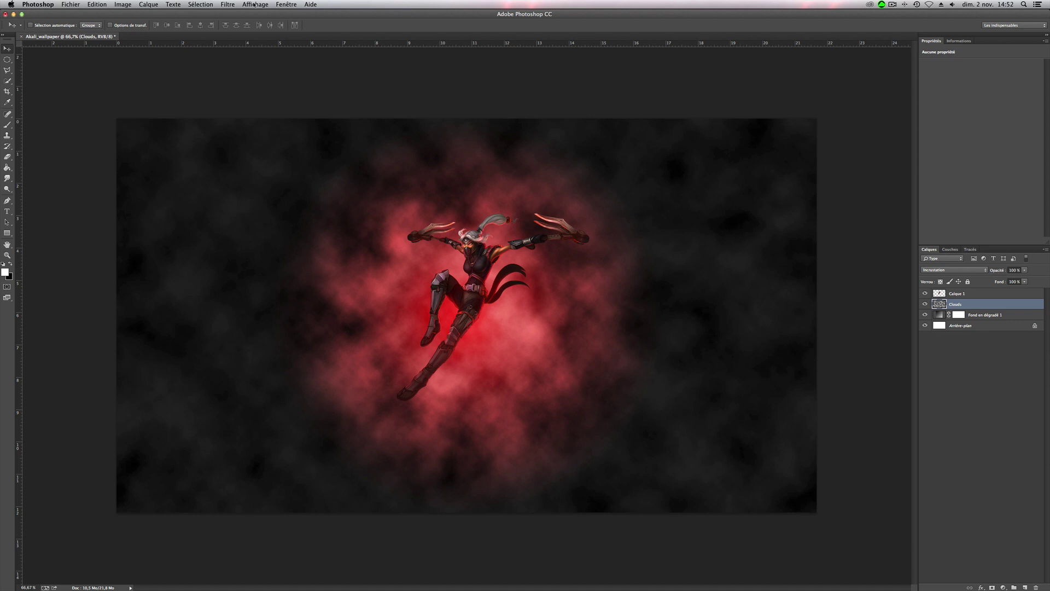
- Apply Flou directionnel to the clouds at a 58° diagonal angle and 100 pixels distance
click(227, 4)
mouse_move(272, 126)
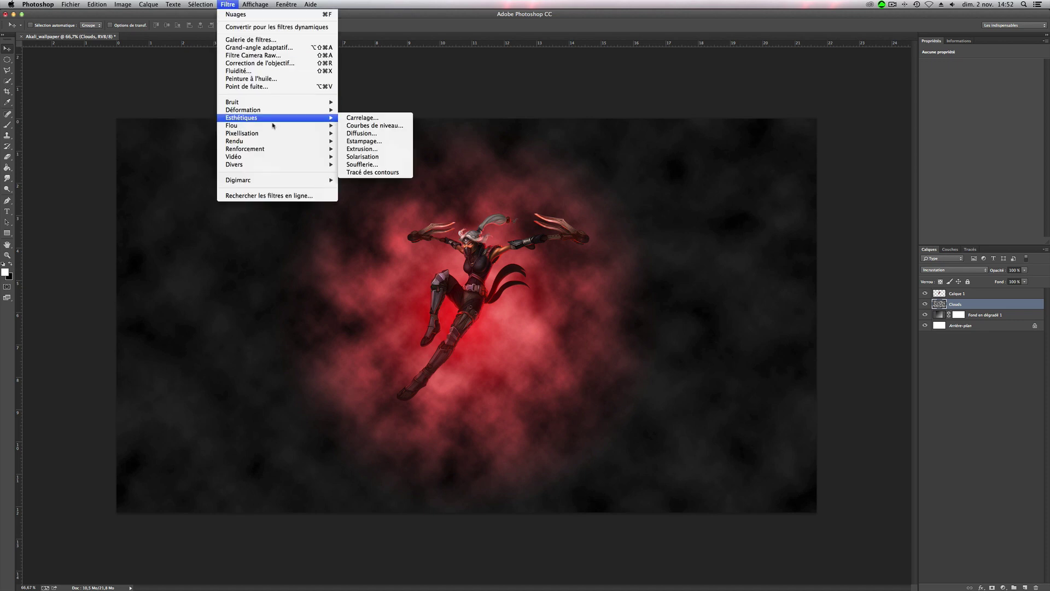
click(393, 86)
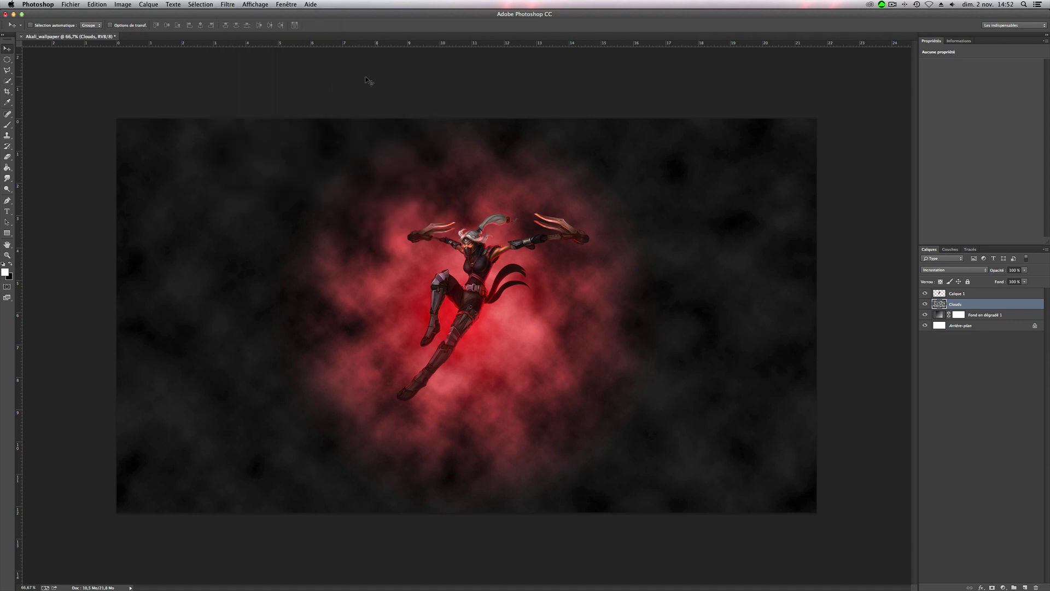
click(228, 5)
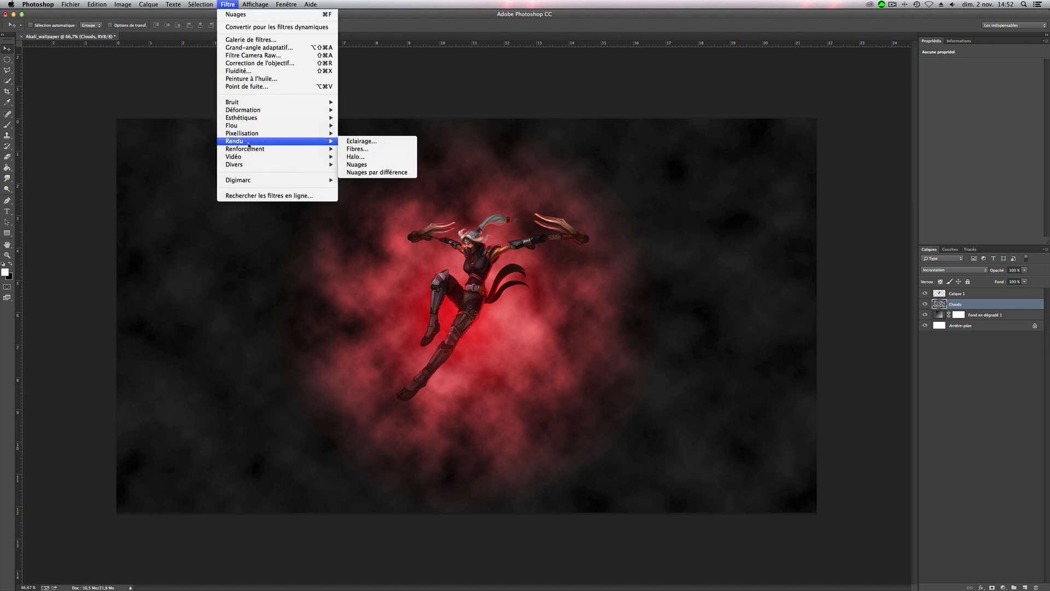
mouse_move(273, 125)
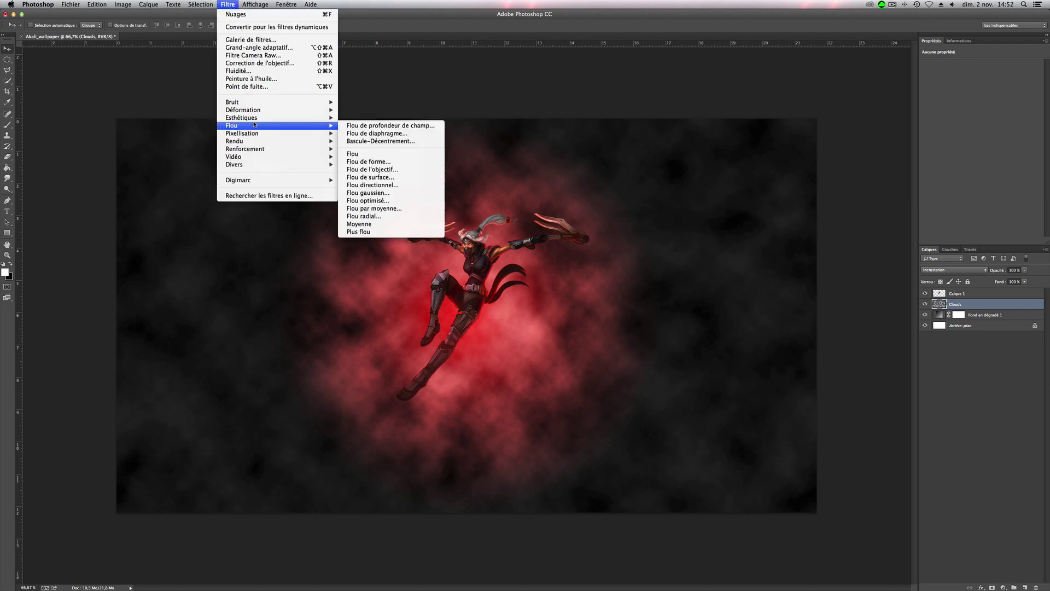
click(396, 185)
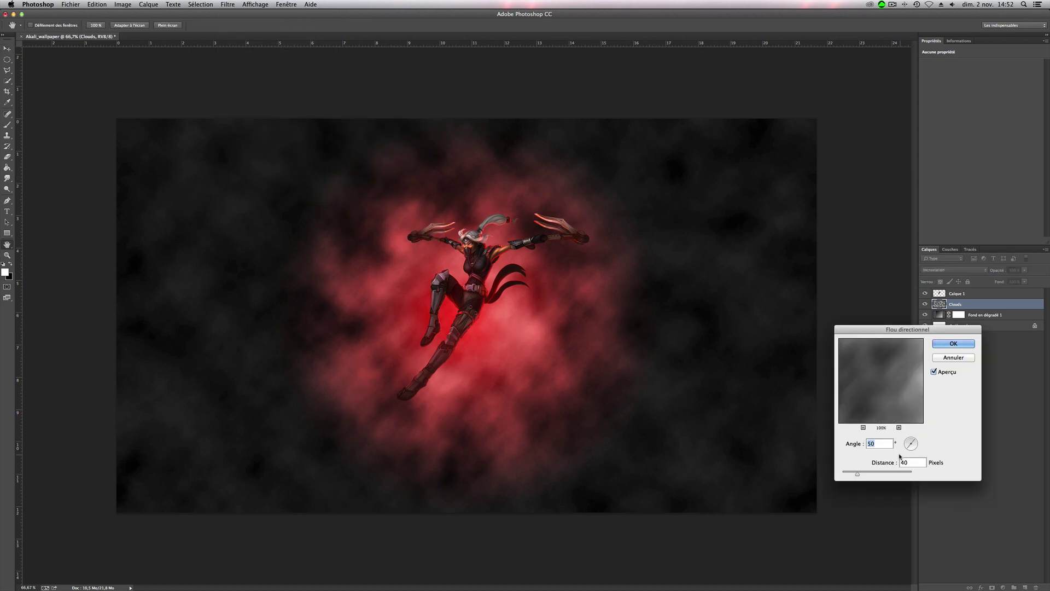
drag(914, 440, 913, 438)
drag(915, 440, 914, 440)
click(870, 473)
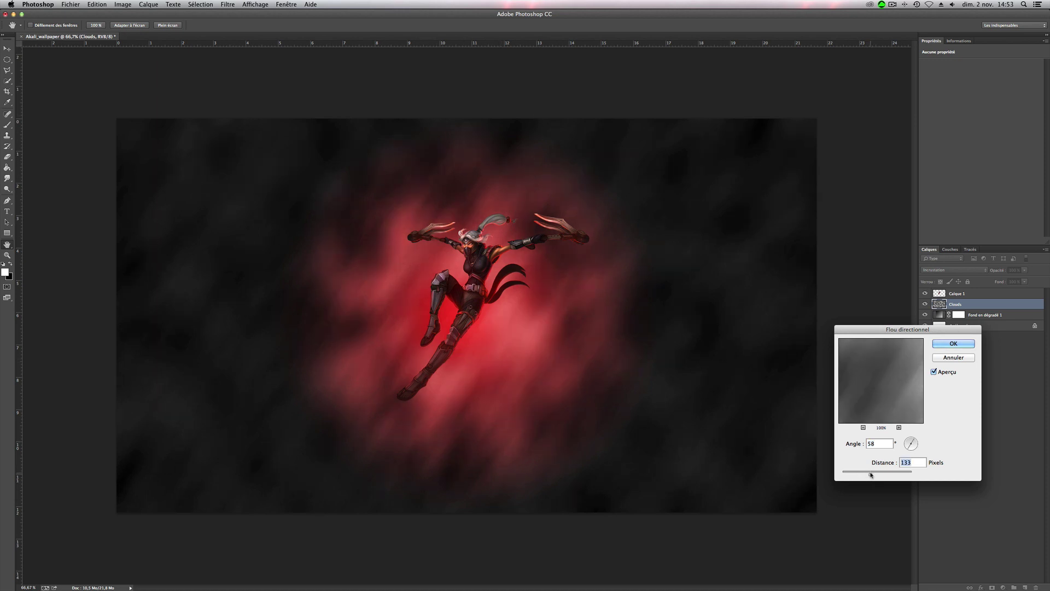
mouse_move(870, 474)
mouse_down()
mouse_move(860, 471)
mouse_move(870, 474)
mouse_up()
text(100)
key(Return)
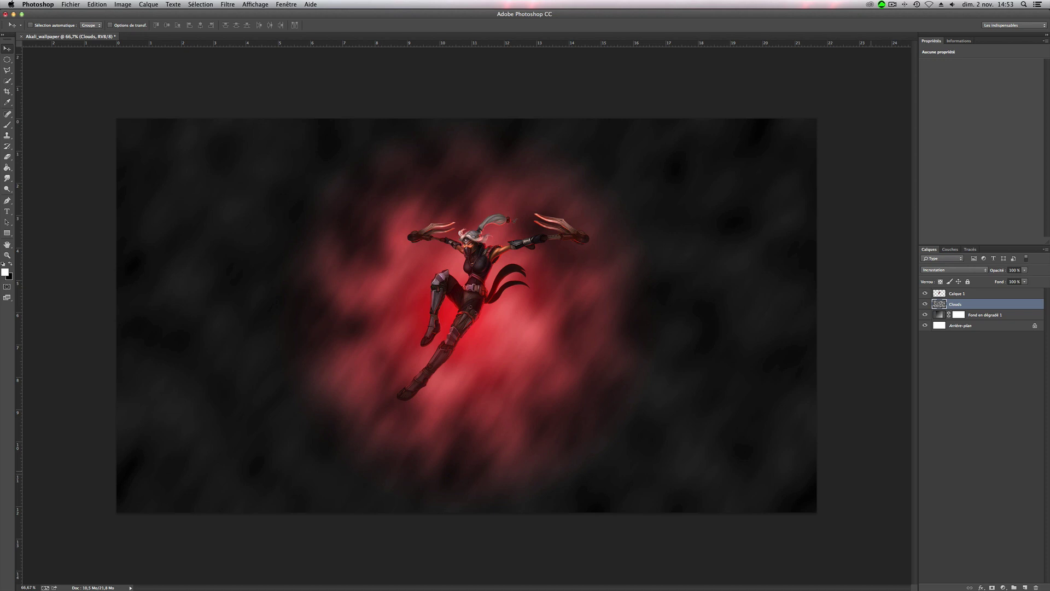
- Create a new layer named Brush and switch to the Brush tool
key(super+shift+n)
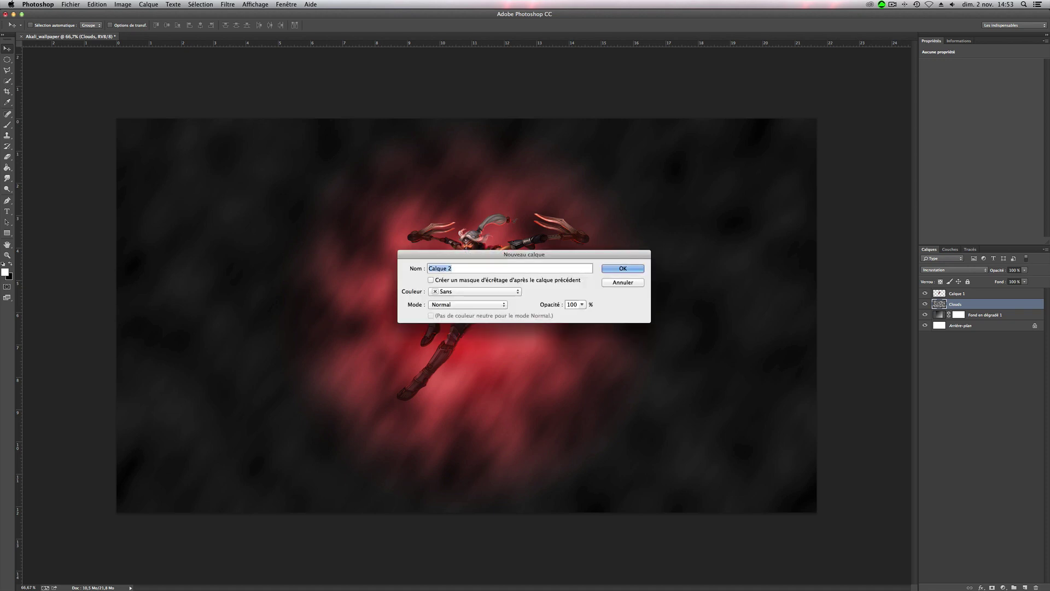
text(Brush)
key(Return)
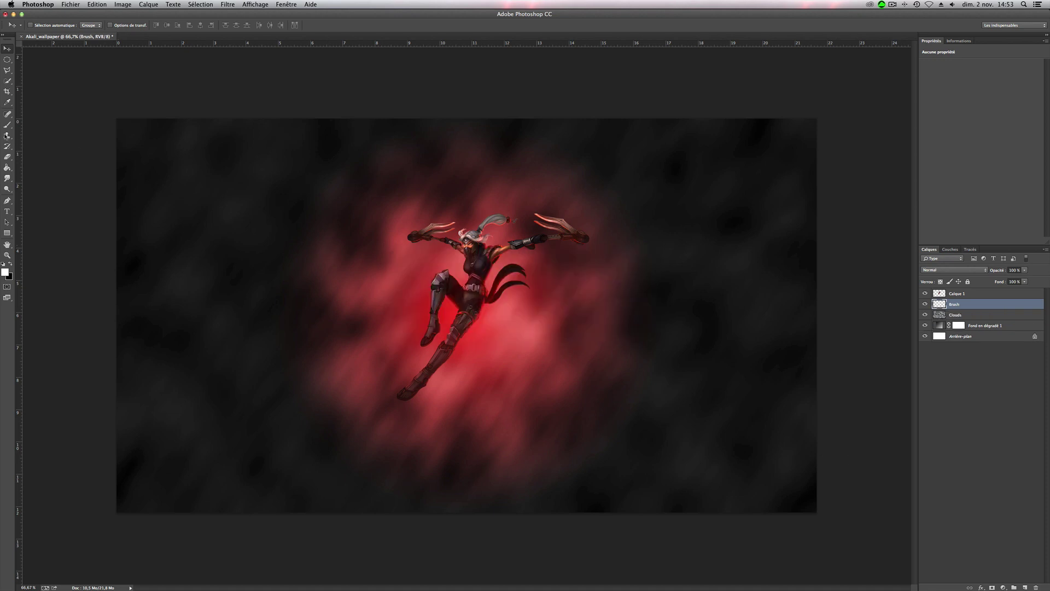
click(6, 125)
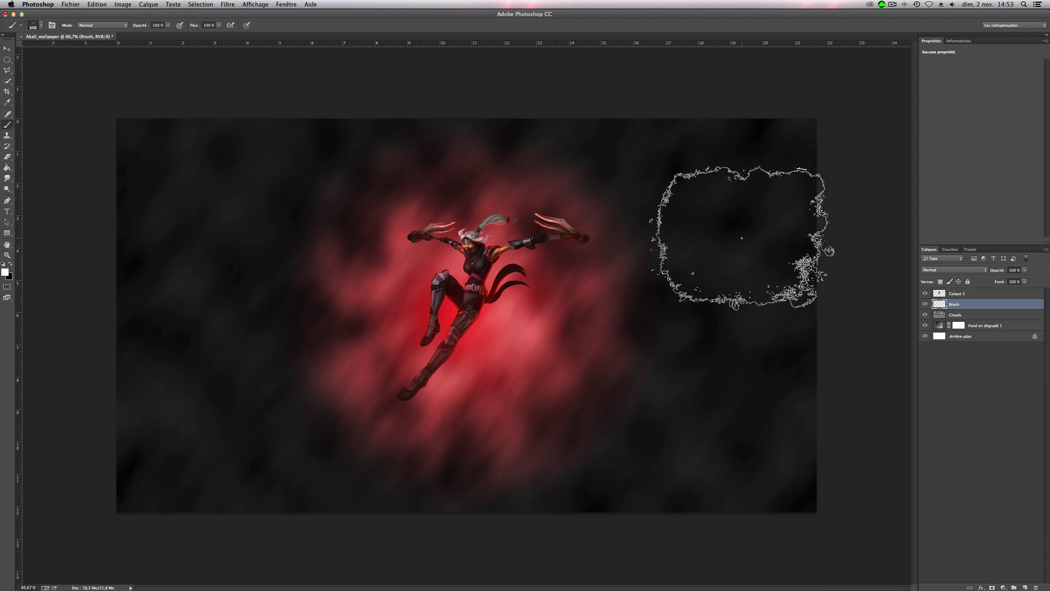
- Open the brush settings panel and select the 713 px textured brush preset
click(286, 5)
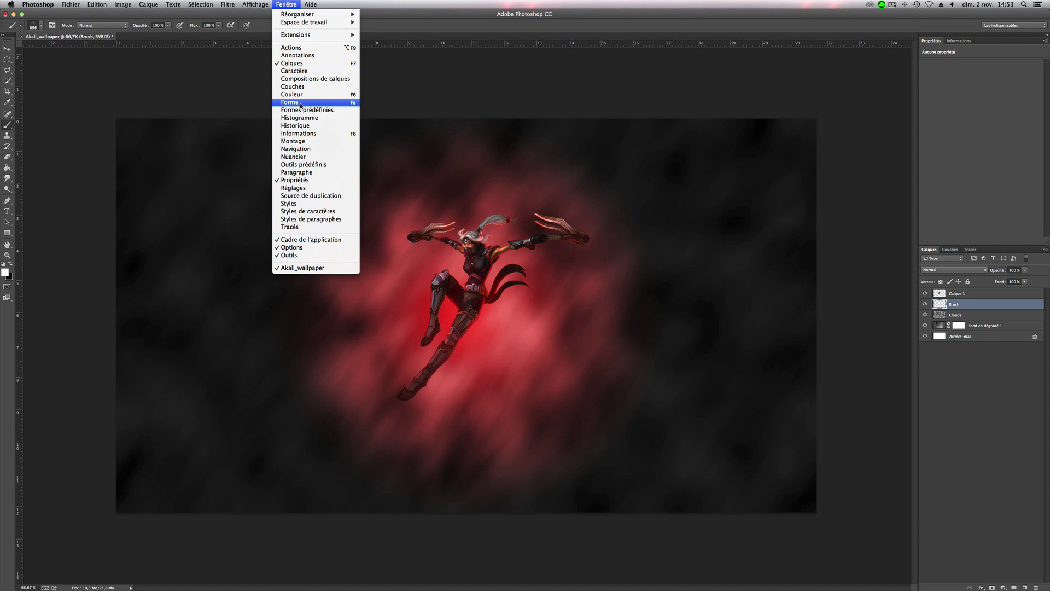
key(F5)
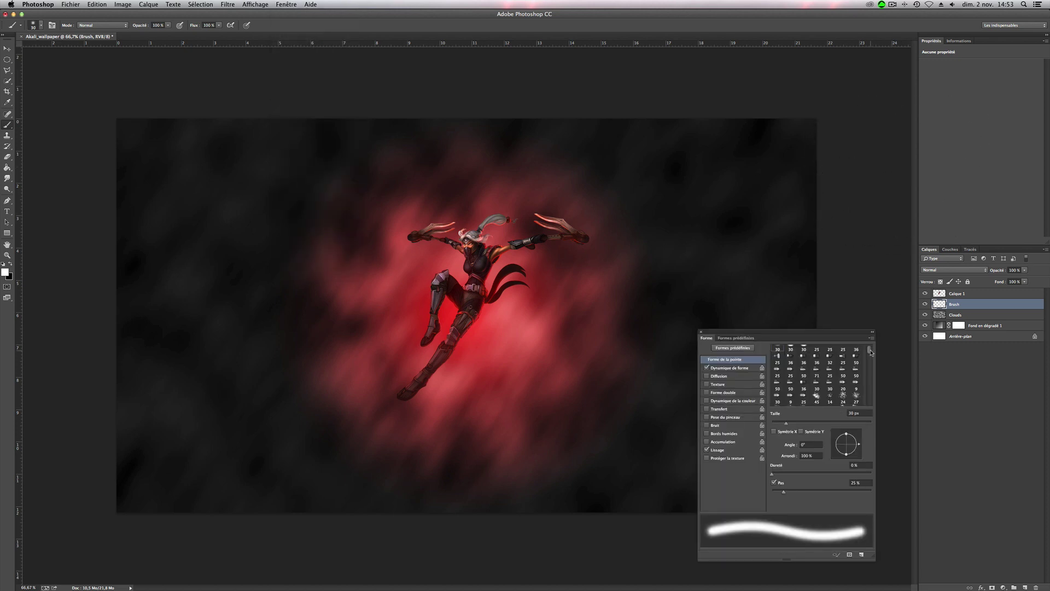
drag(870, 352, 870, 354)
scroll(846, 367, down, 5)
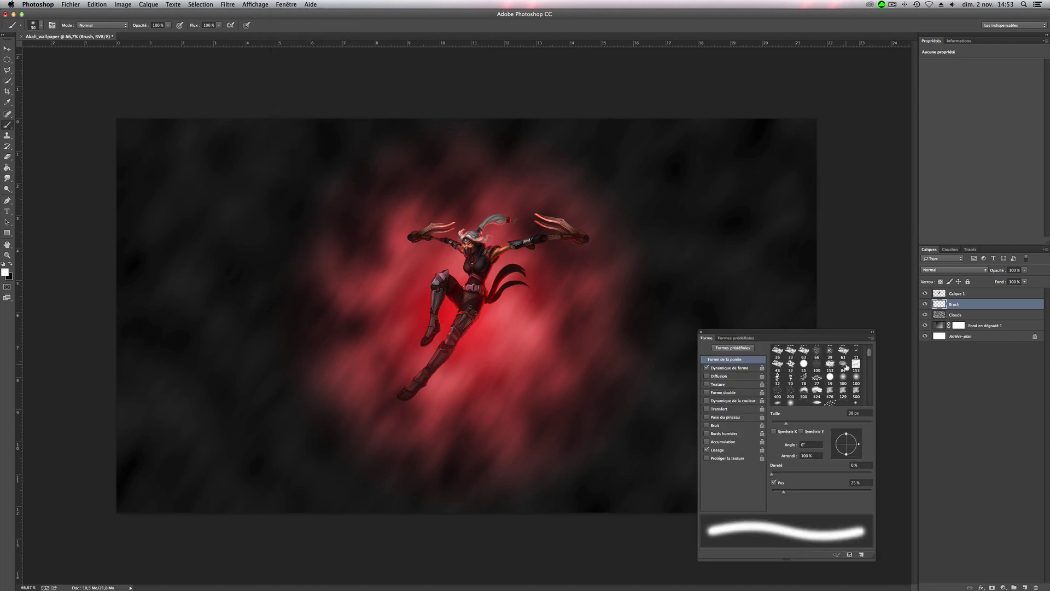
scroll(838, 375, down, 1)
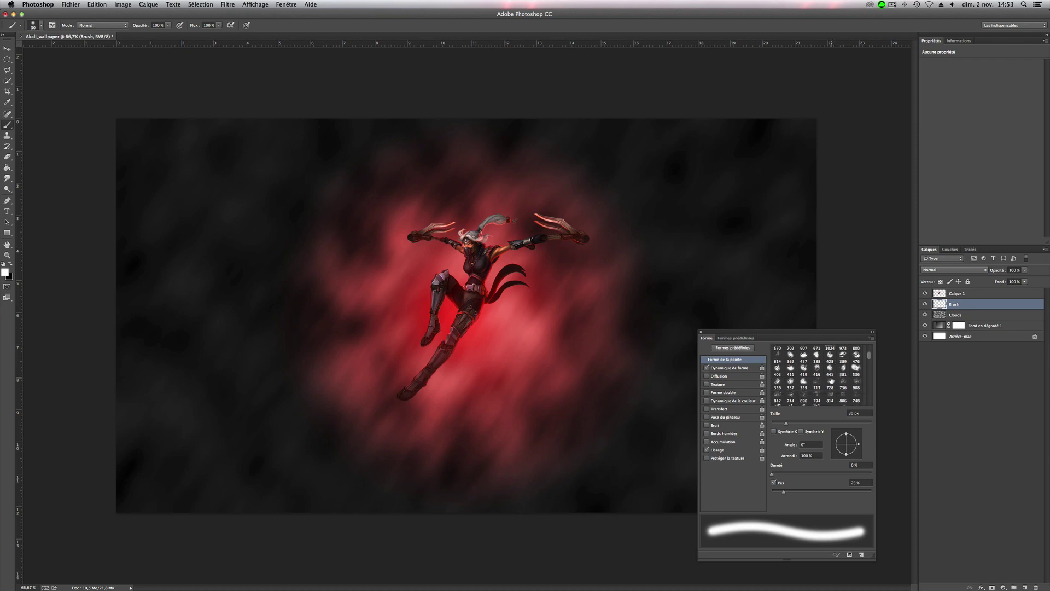
click(817, 381)
- Stamp white shards left of, above and over the character with 728, 736 and 744 px brushes
drag(709, 192, 602, 234)
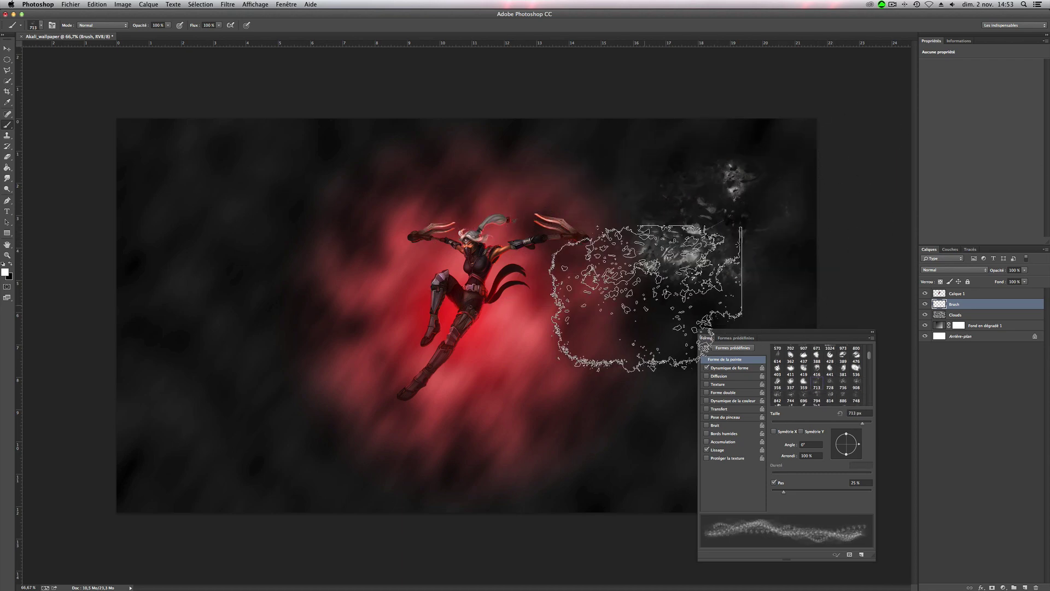
key(ctrl+z)
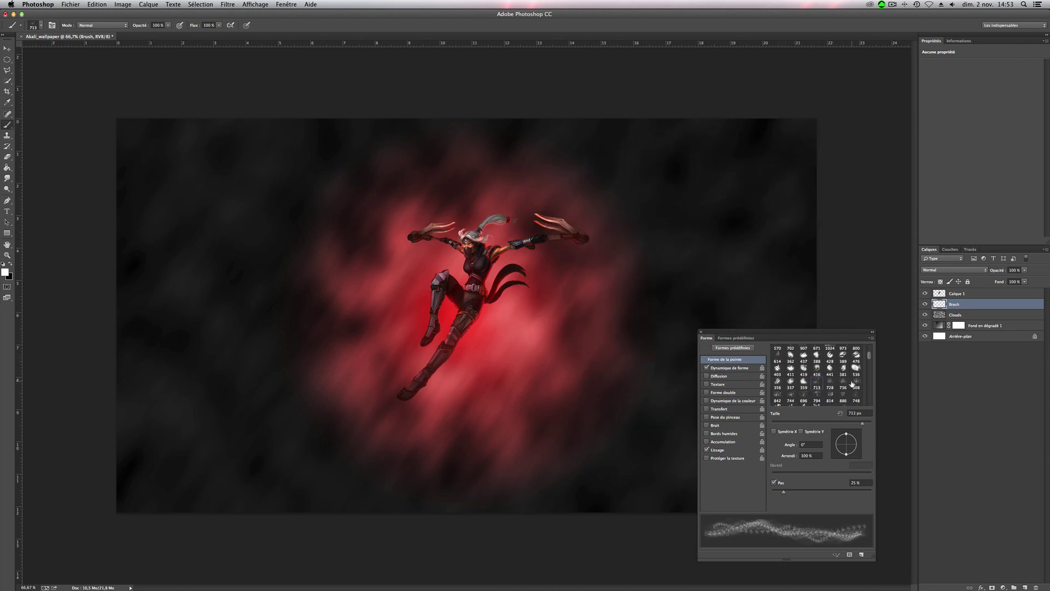
click(829, 381)
click(437, 262)
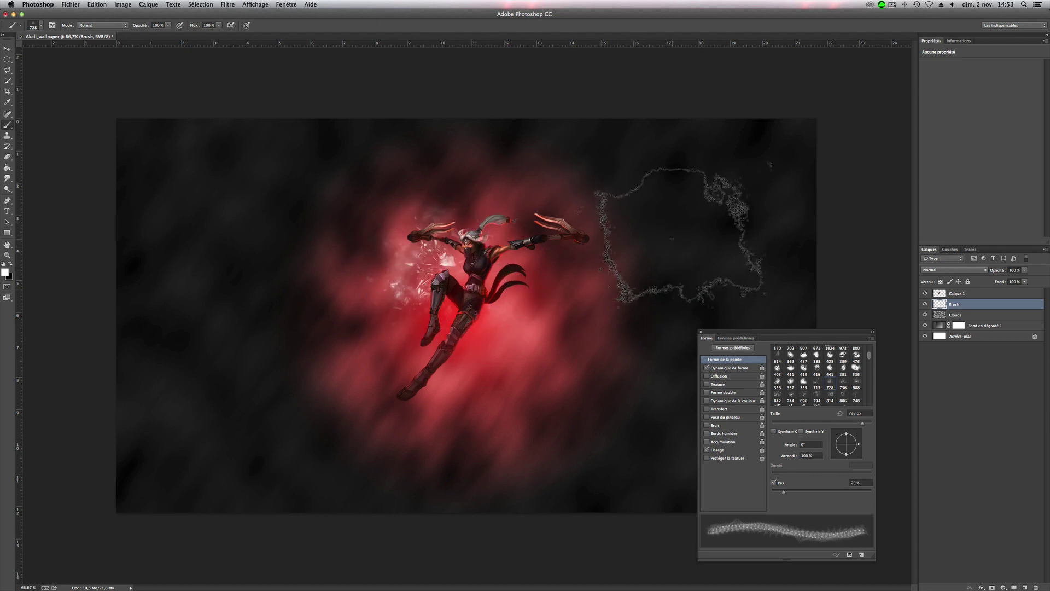
key(ctrl+z)
key(ctrl+z)
key(ctrl+z)
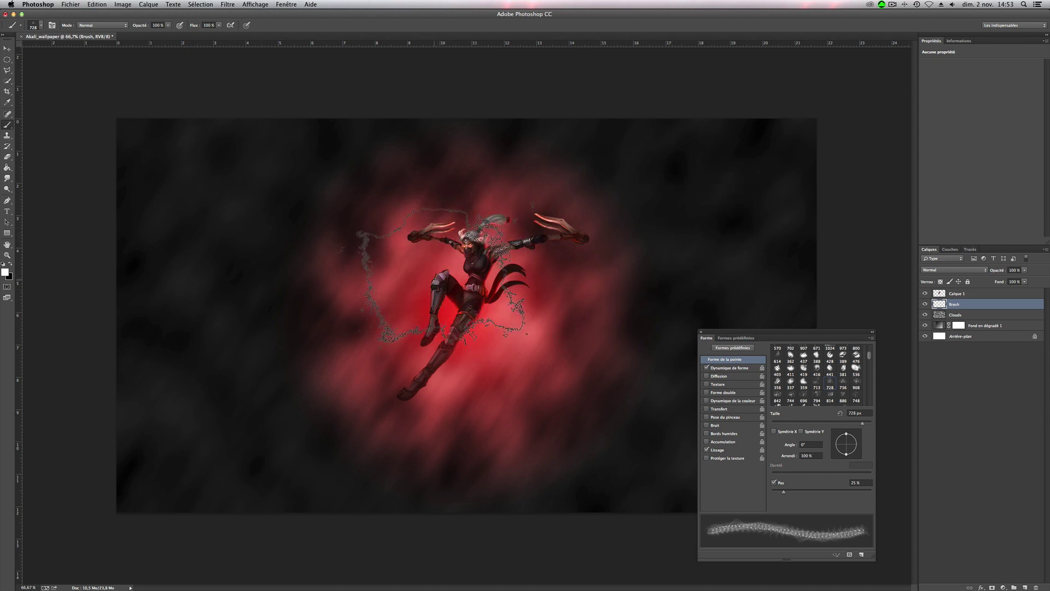
click(441, 276)
click(842, 381)
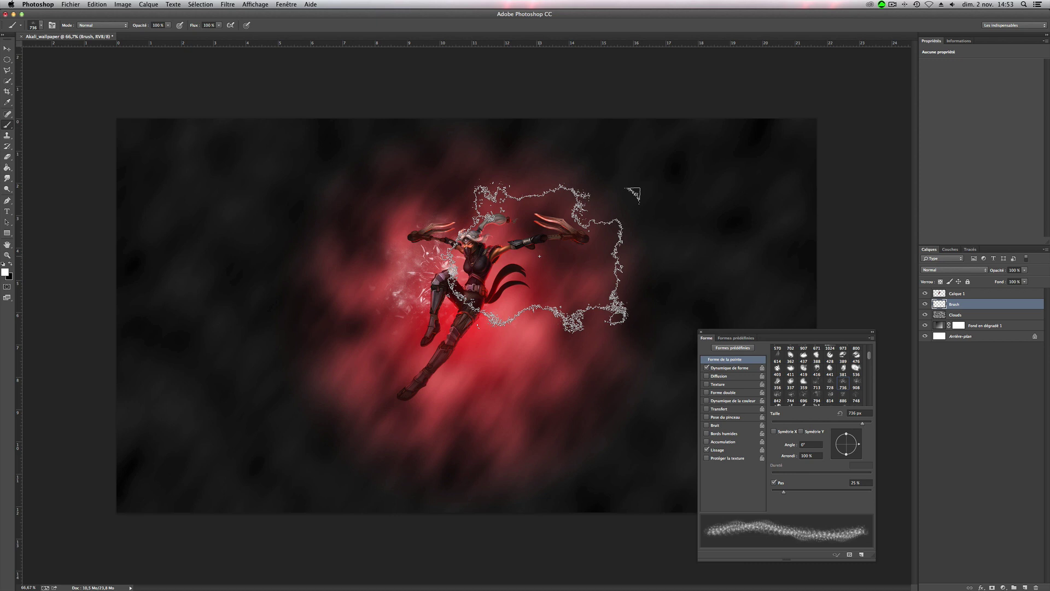
click(508, 235)
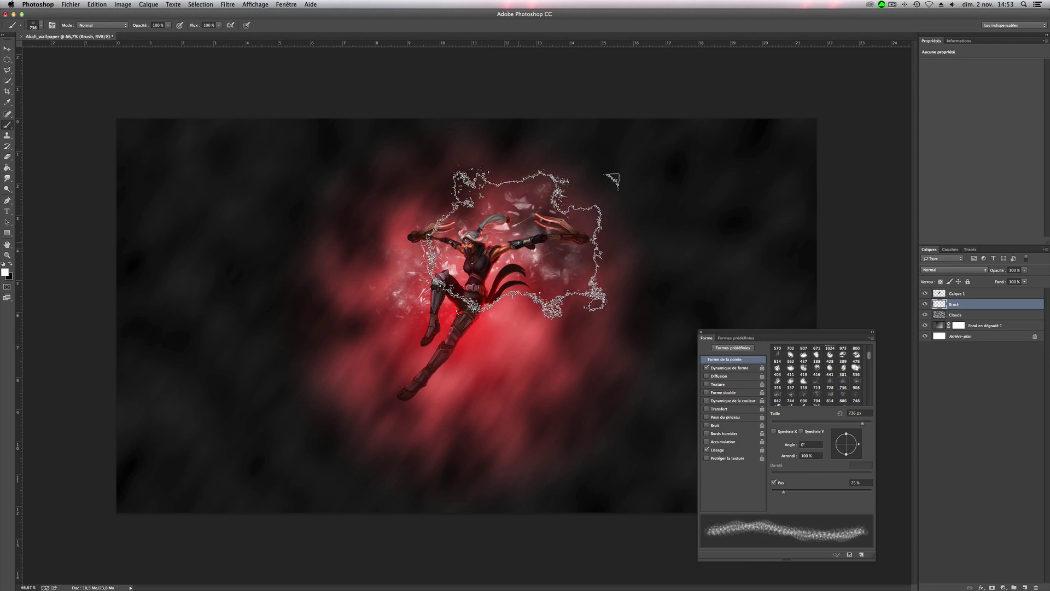
click(791, 394)
click(514, 323)
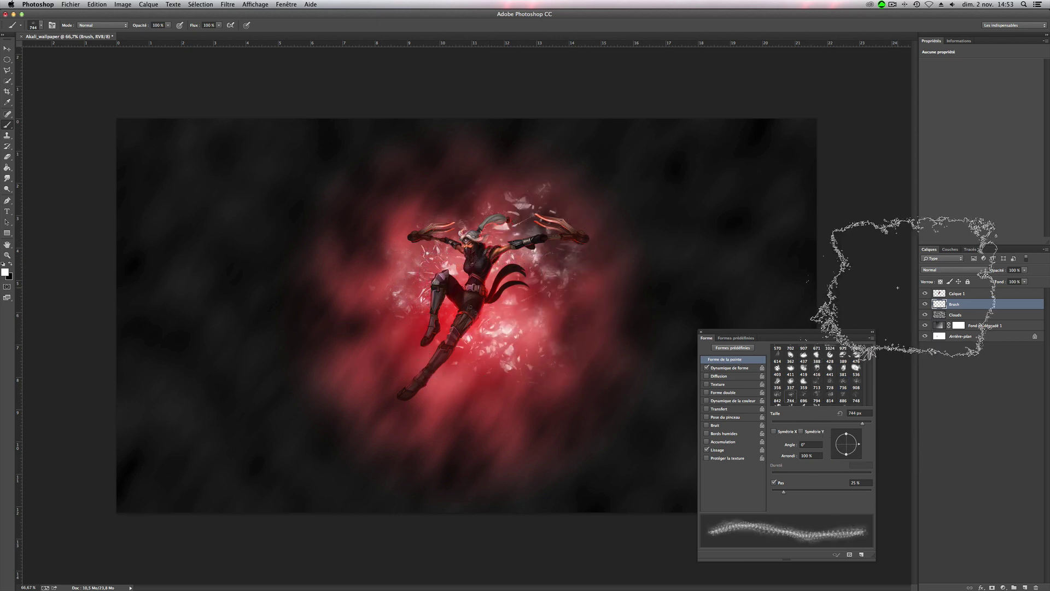
click(286, 347)
key(super+z)
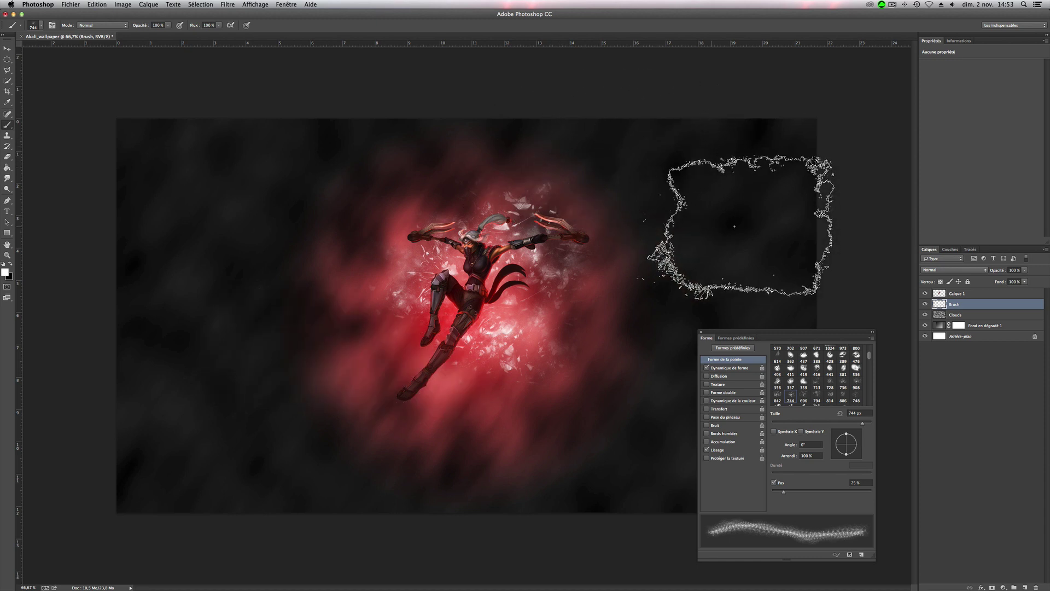
- Blend Brush as Incrustation, duplicate it twice, and duplicate Calque 1
key(F5)
click(956, 269)
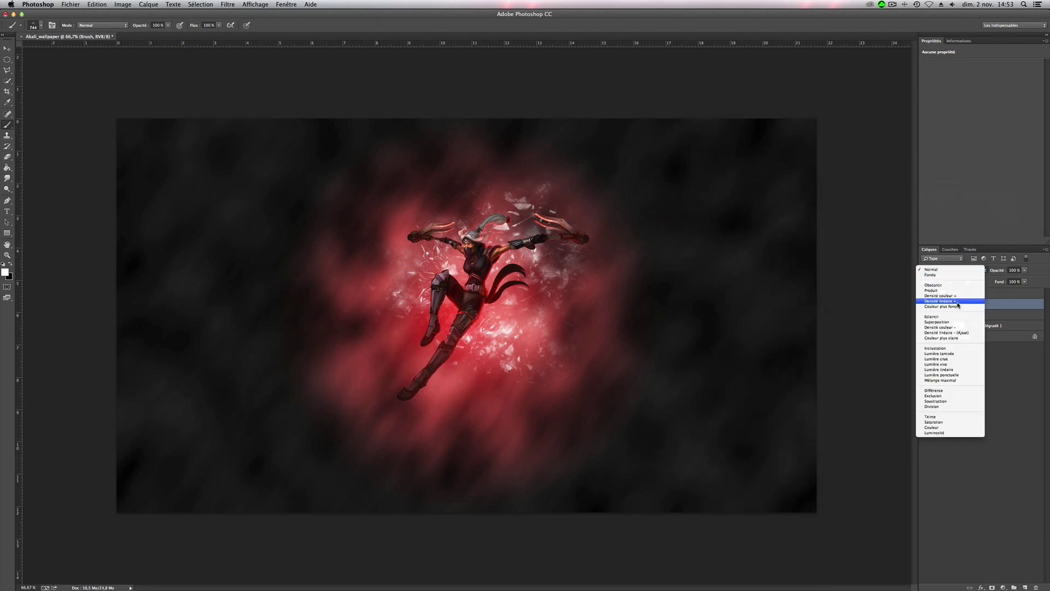
click(956, 348)
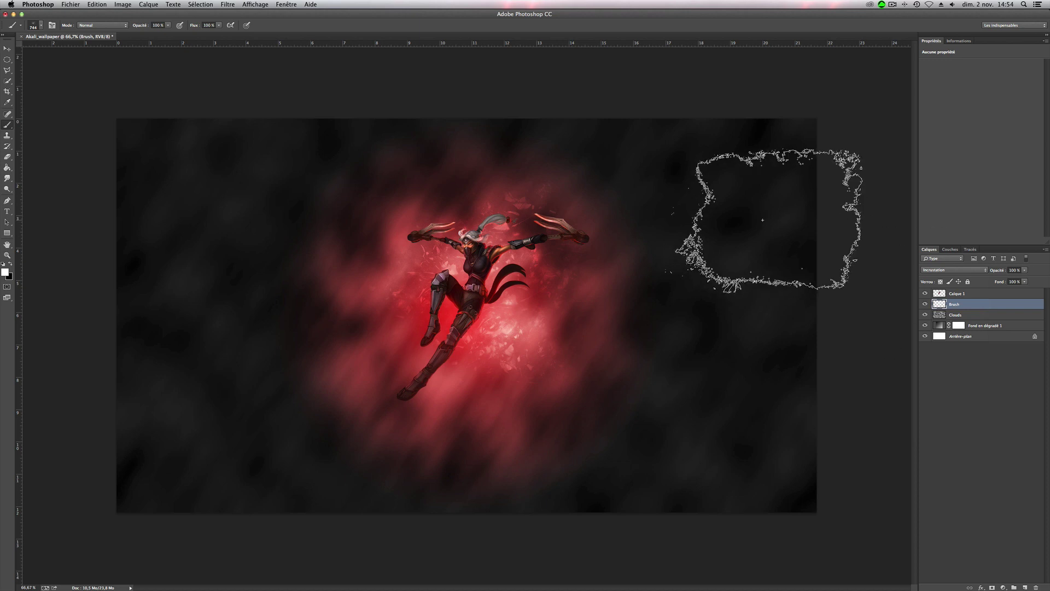
key(super+j)
key(super+j)
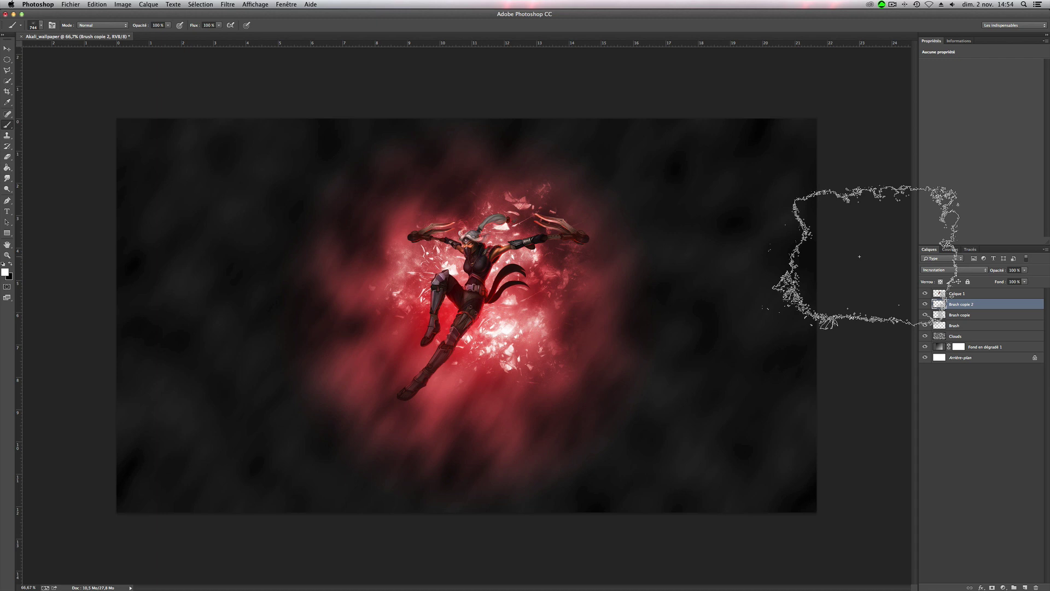
click(944, 294)
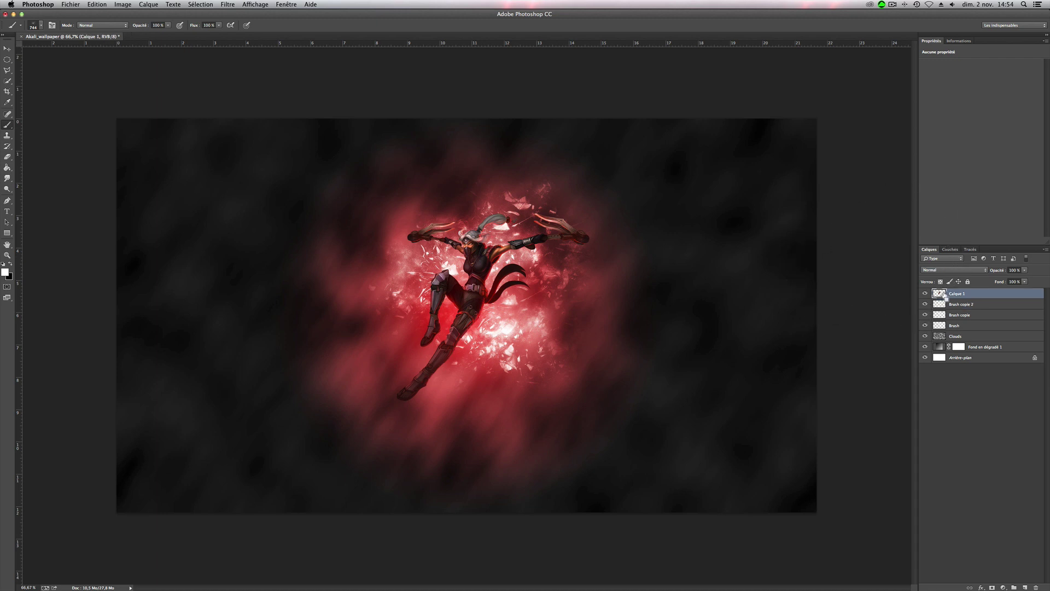
key(super+j)
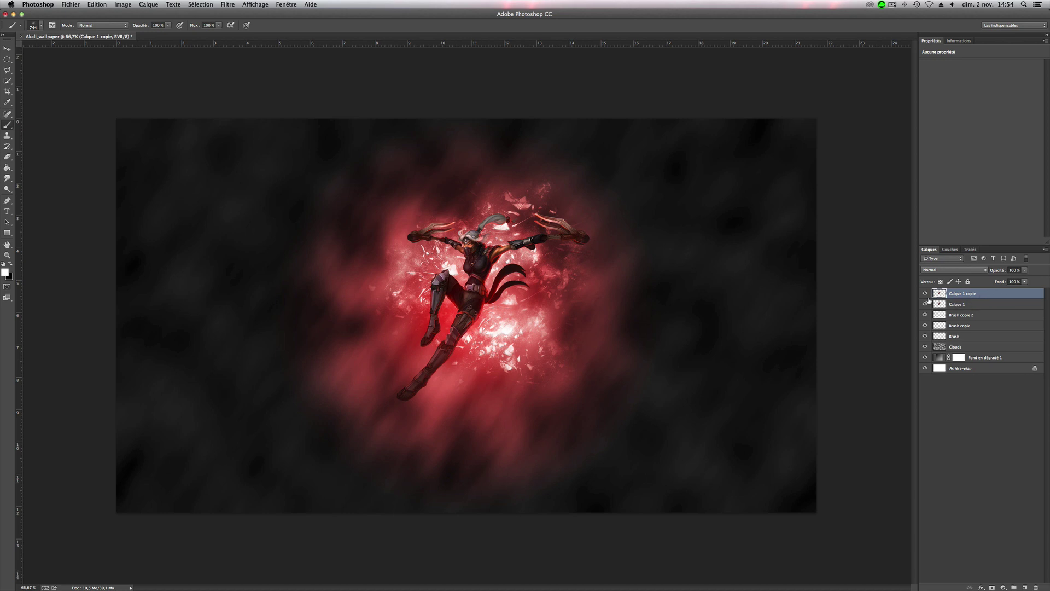
- Apply a Flou directionnel at 58° and 30 pixels to the original Calque 1
click(941, 305)
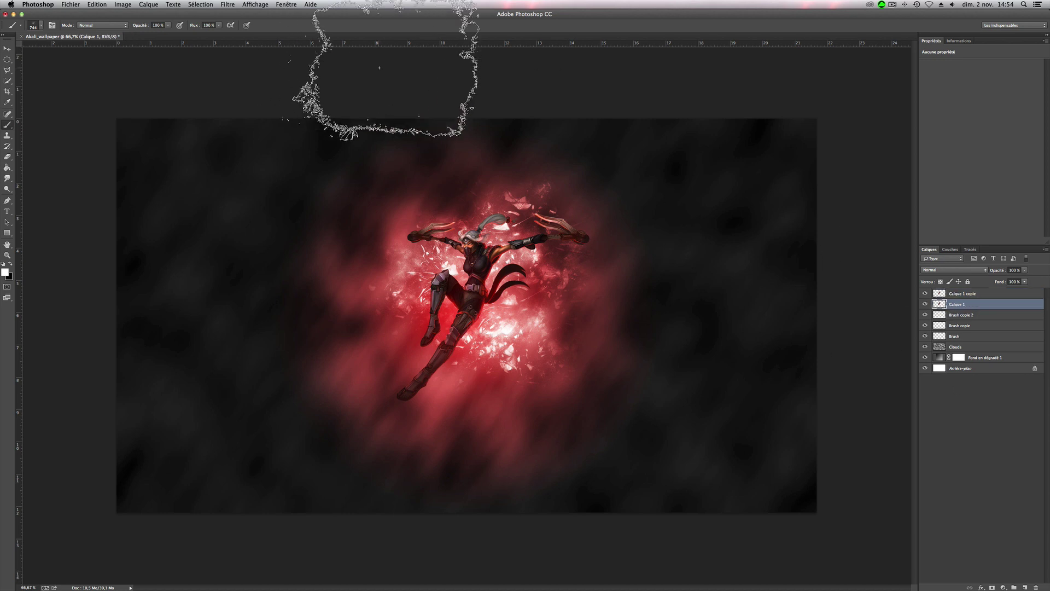
click(227, 5)
mouse_move(239, 127)
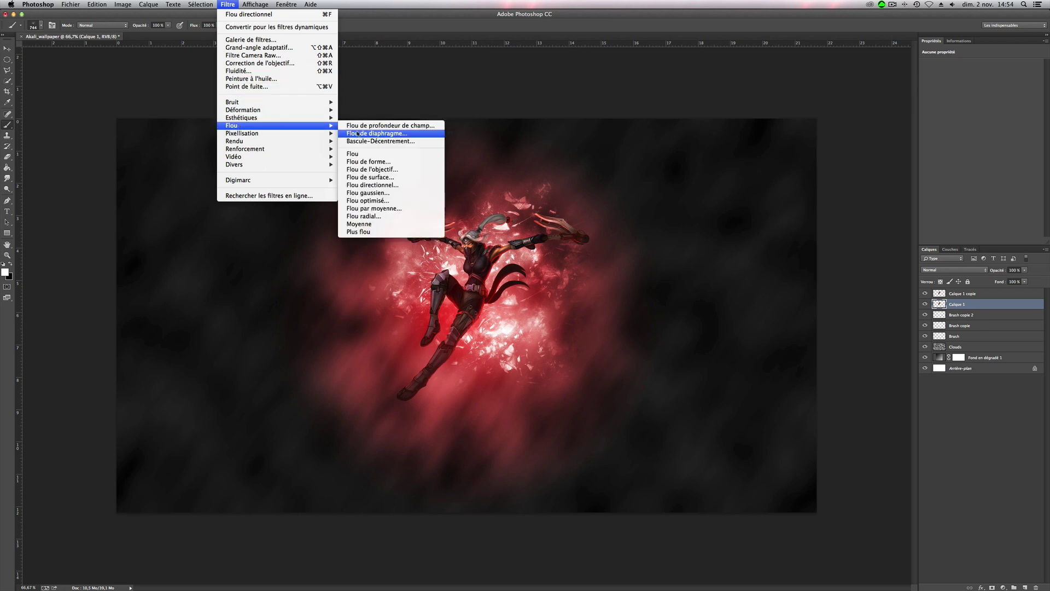
click(387, 185)
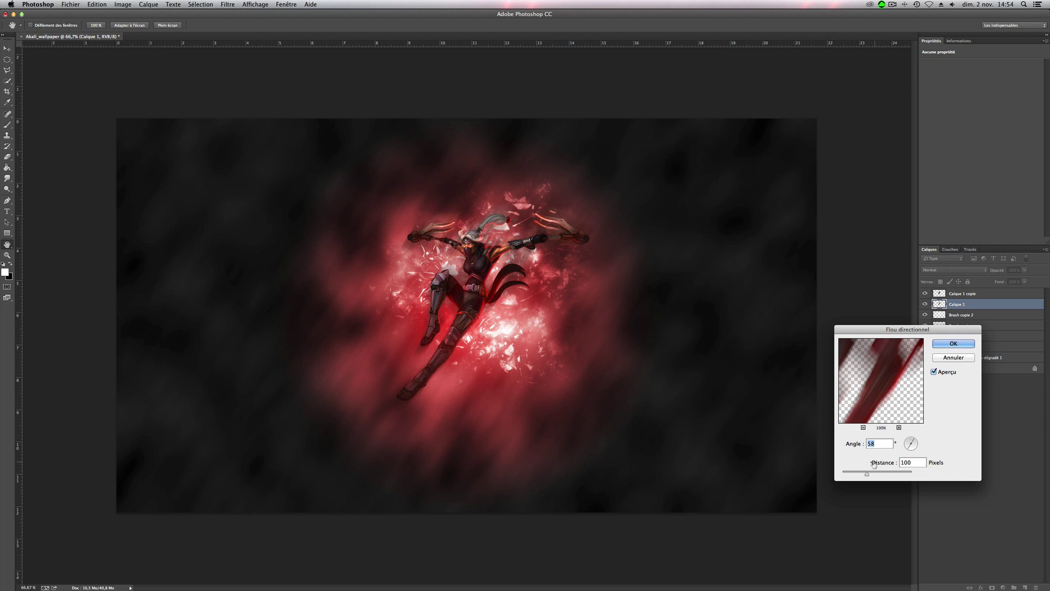
drag(867, 473, 856, 474)
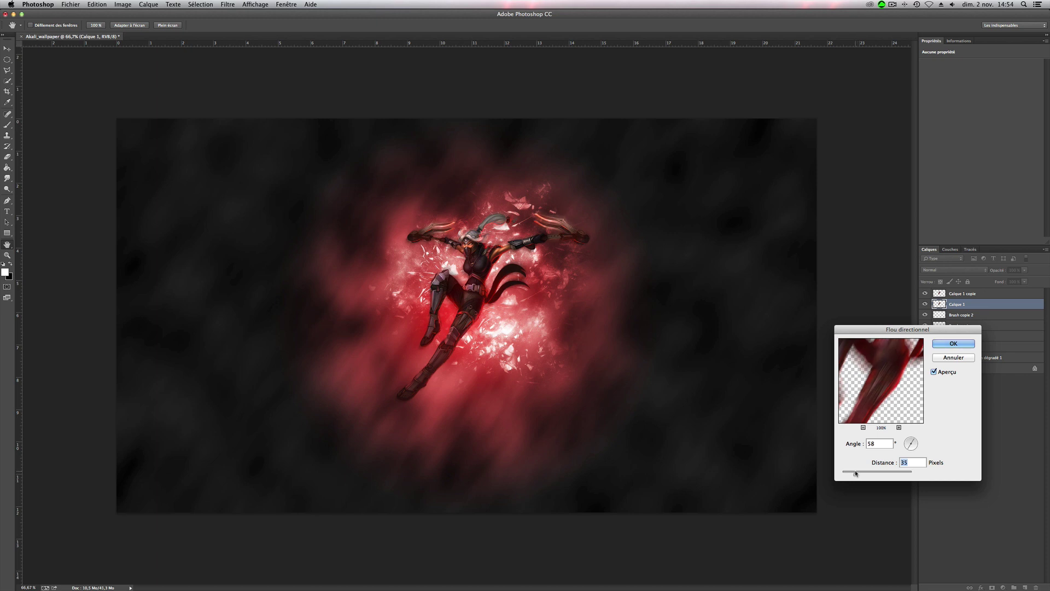
drag(856, 473, 853, 473)
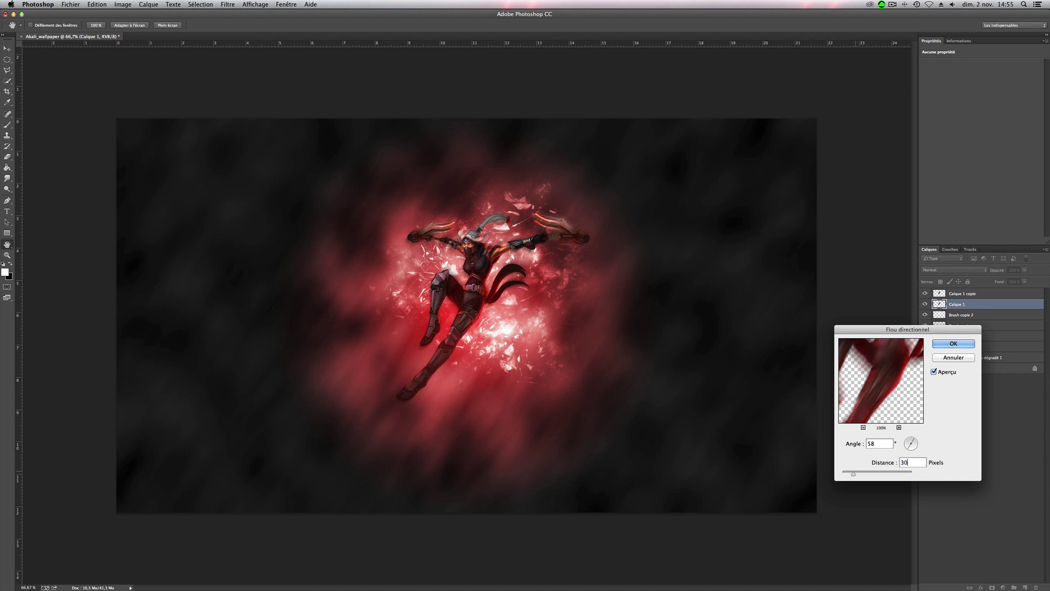
click(953, 344)
key(b)
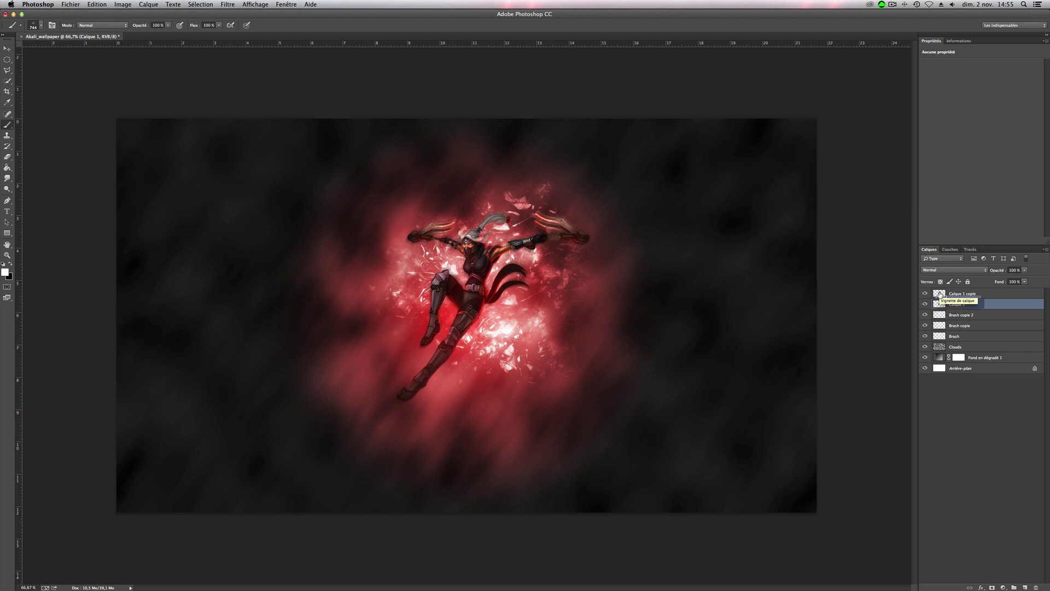
- Copy Calque 1 below the Brush layers, enlarge it to about 243% and shift it right
key(super+j)
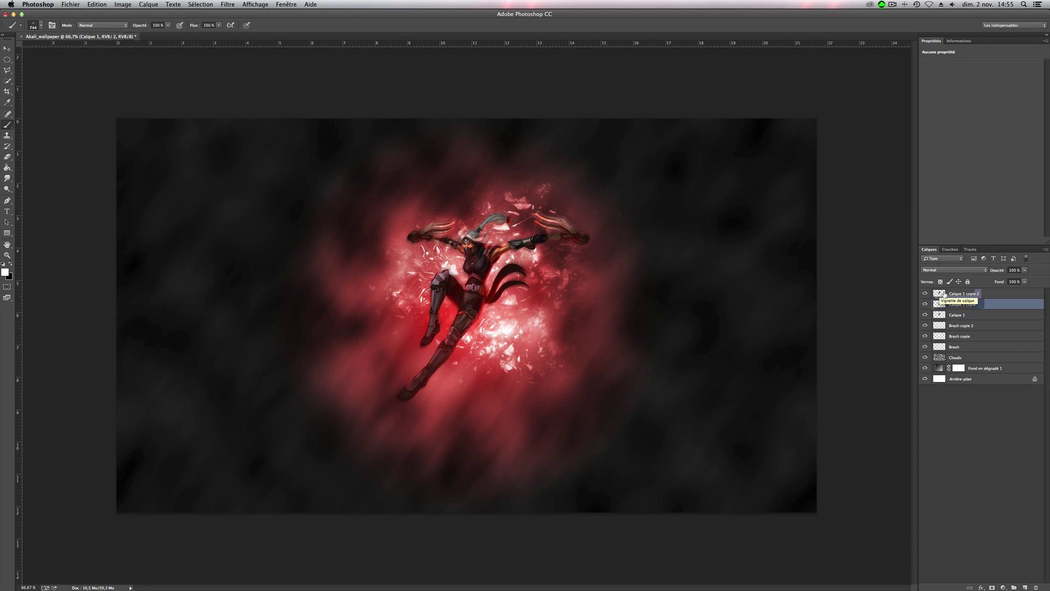
drag(944, 294, 955, 354)
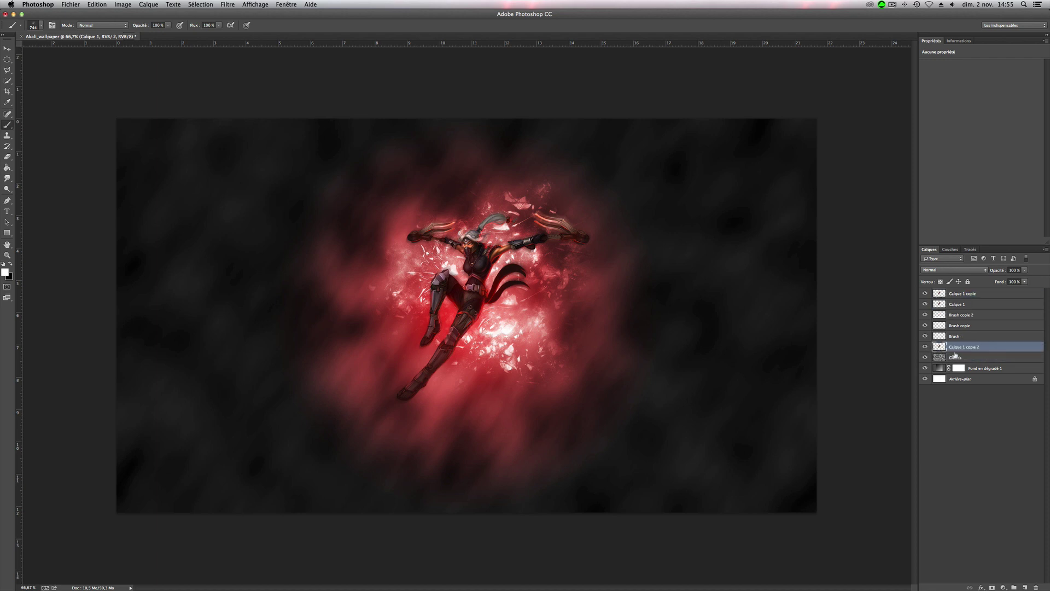
key(super+t)
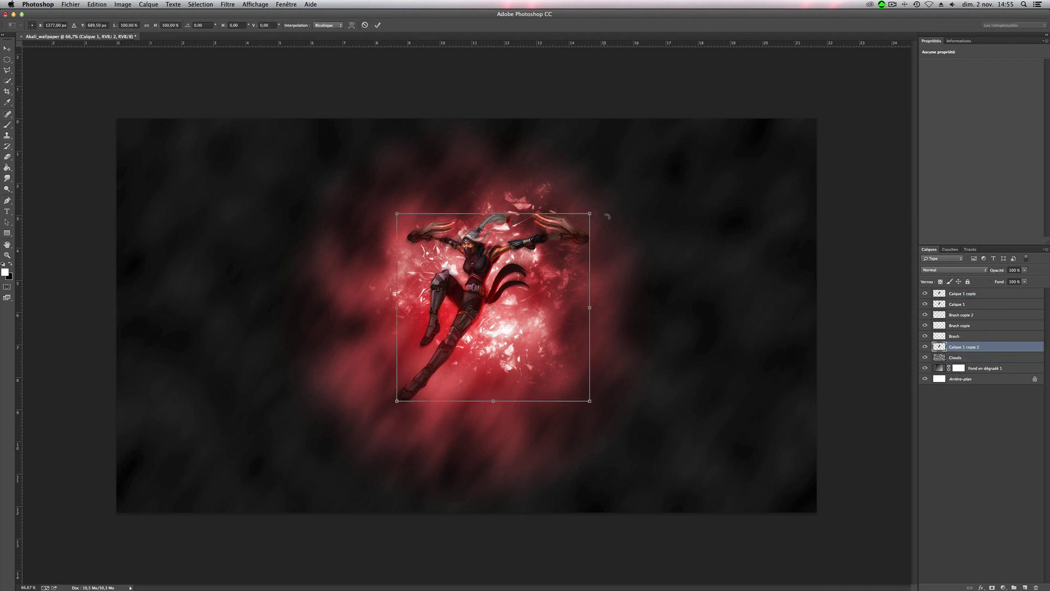
drag(591, 211, 731, 70)
mouse_move(485, 219)
mouse_down()
mouse_move(614, 223)
mouse_move(562, 237)
mouse_move(579, 242)
mouse_up()
key(Return)
key(b)
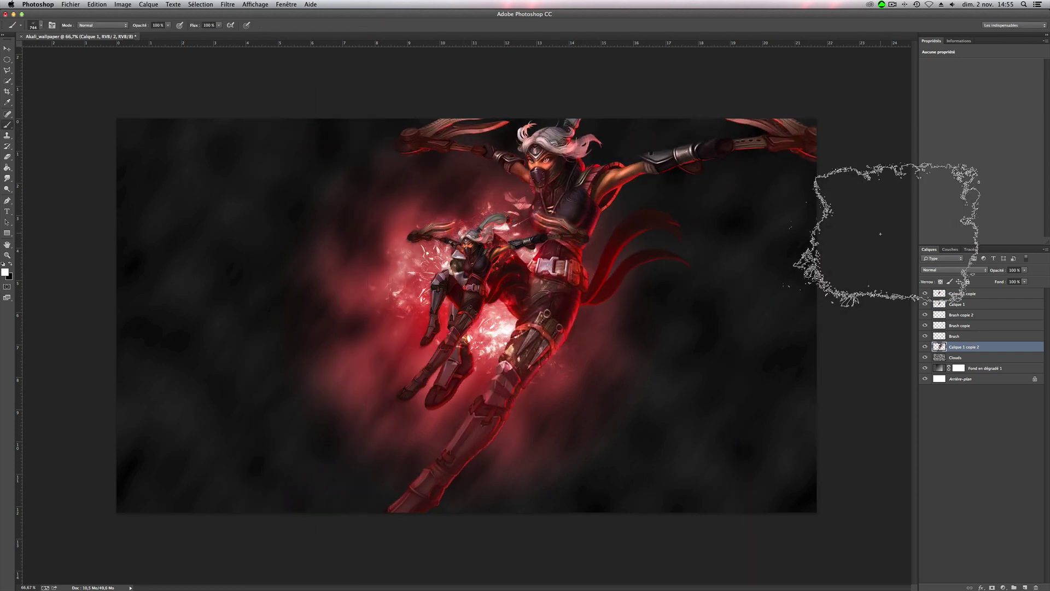
- Blend the enlarged character copy as Incrustation at 34% opacity
mouse_move(998, 266)
mouse_down()
mouse_move(965, 270)
mouse_move(997, 272)
mouse_up()
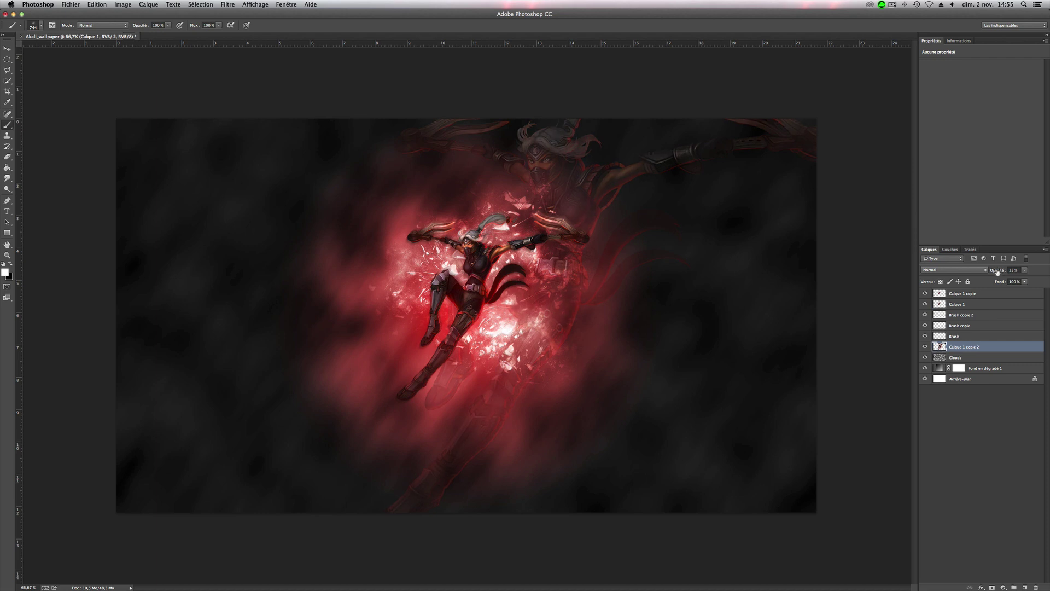
click(955, 270)
click(951, 348)
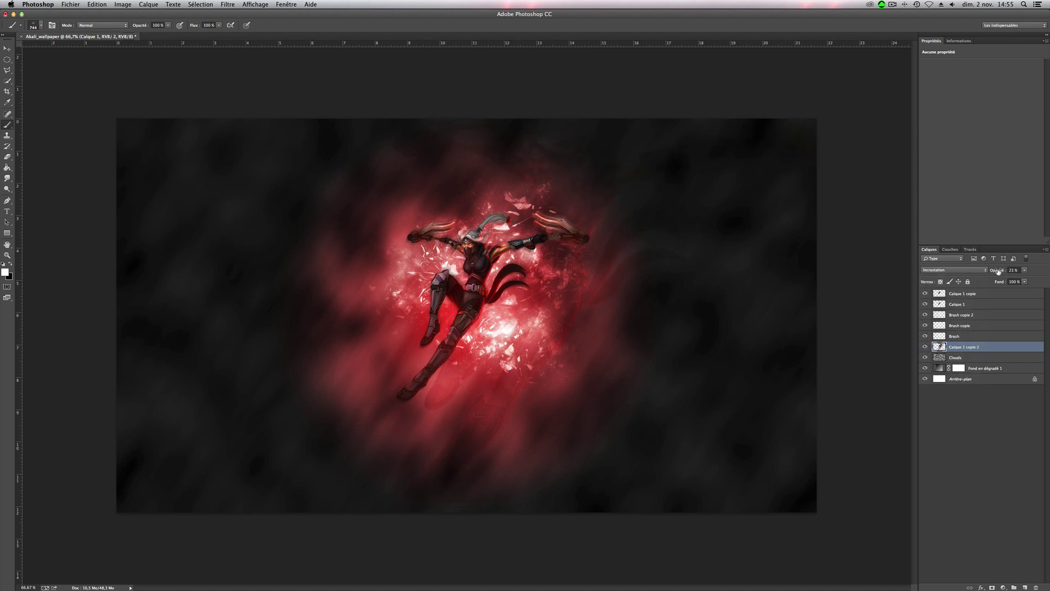
drag(998, 272, 999, 272)
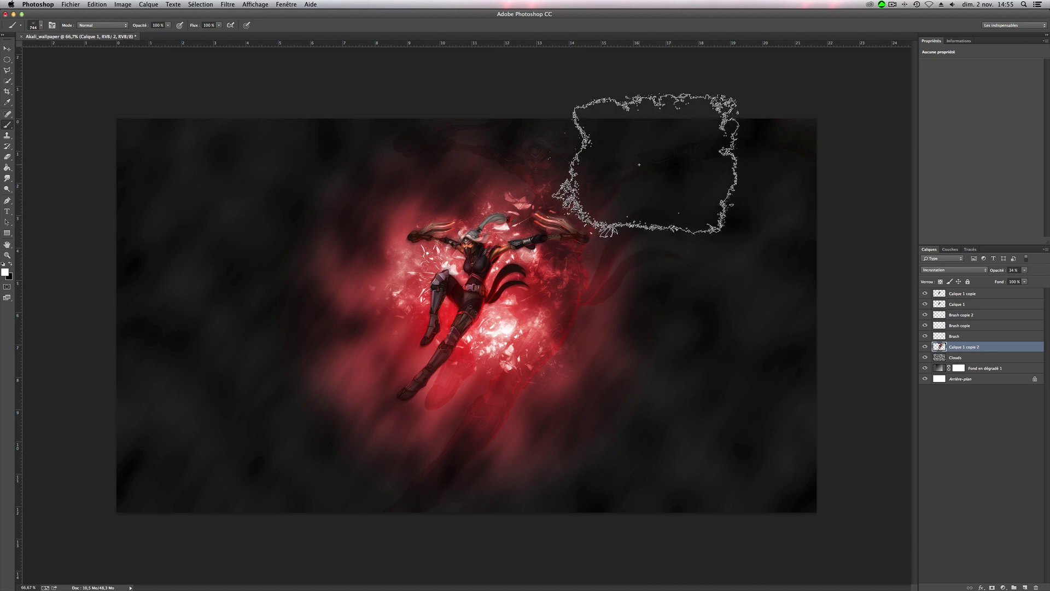
- Place FLARE_35_.png from Ressources > Lens flares onto the wallpaper canvas
key(super+h)
double_click(35, 533)
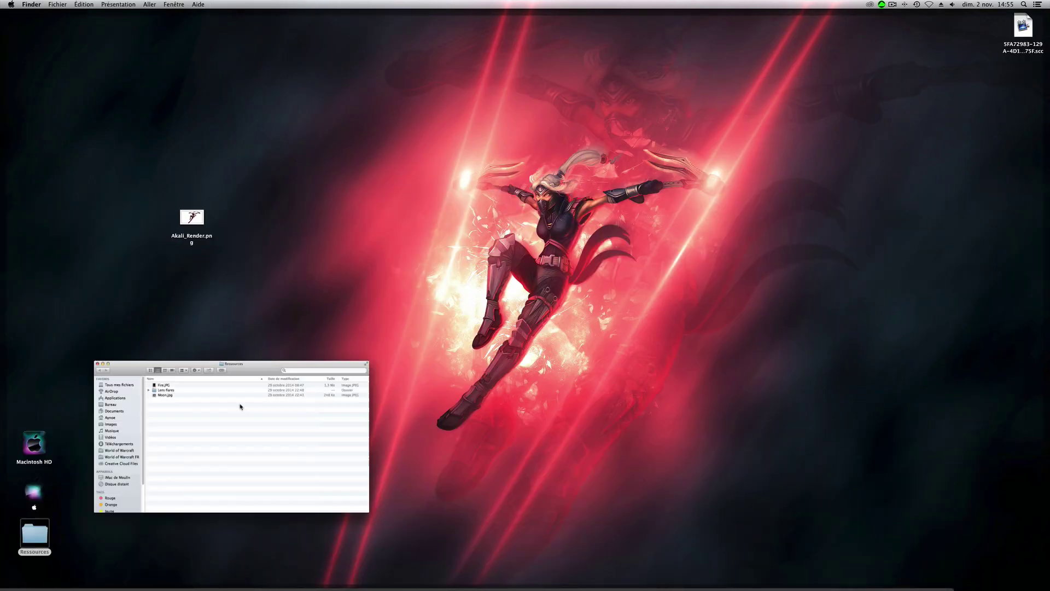
double_click(267, 309)
click(268, 301)
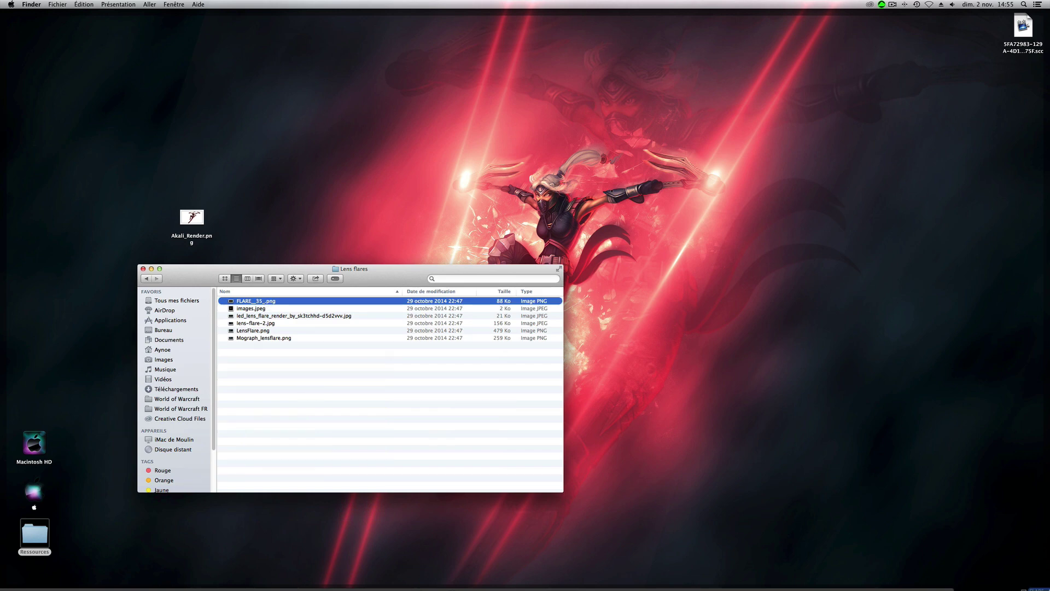
drag(257, 301, 725, 308)
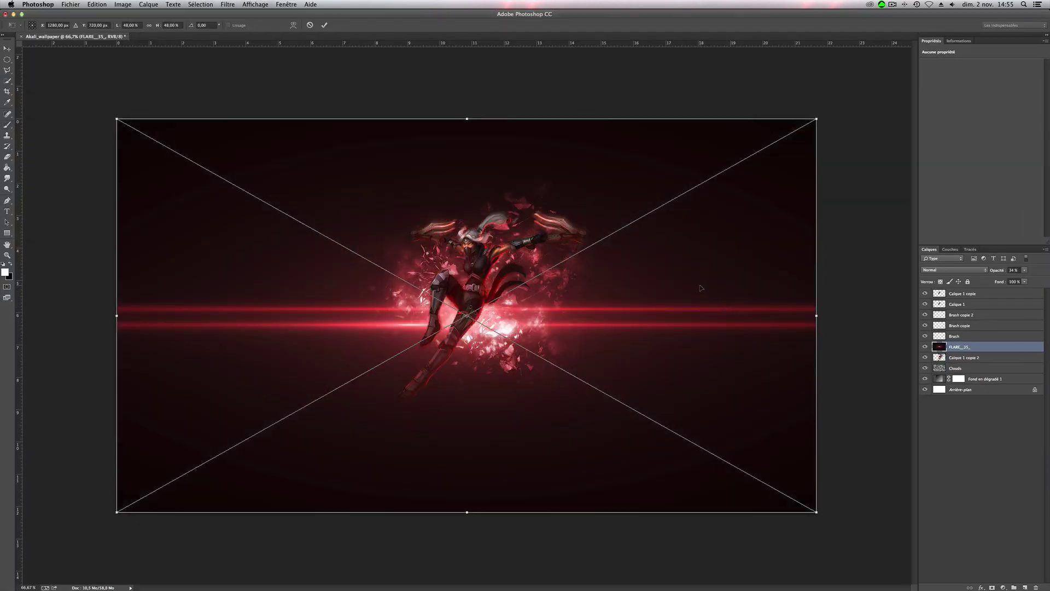
- Set the flare's blend mode to Superposition and move its layer to the top of the stack
click(948, 270)
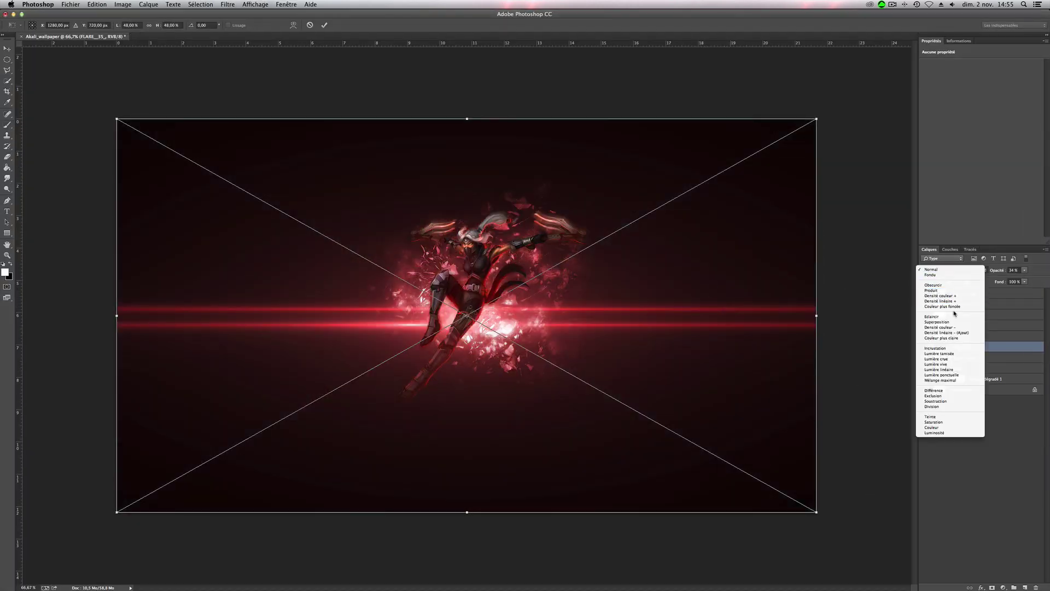
click(948, 323)
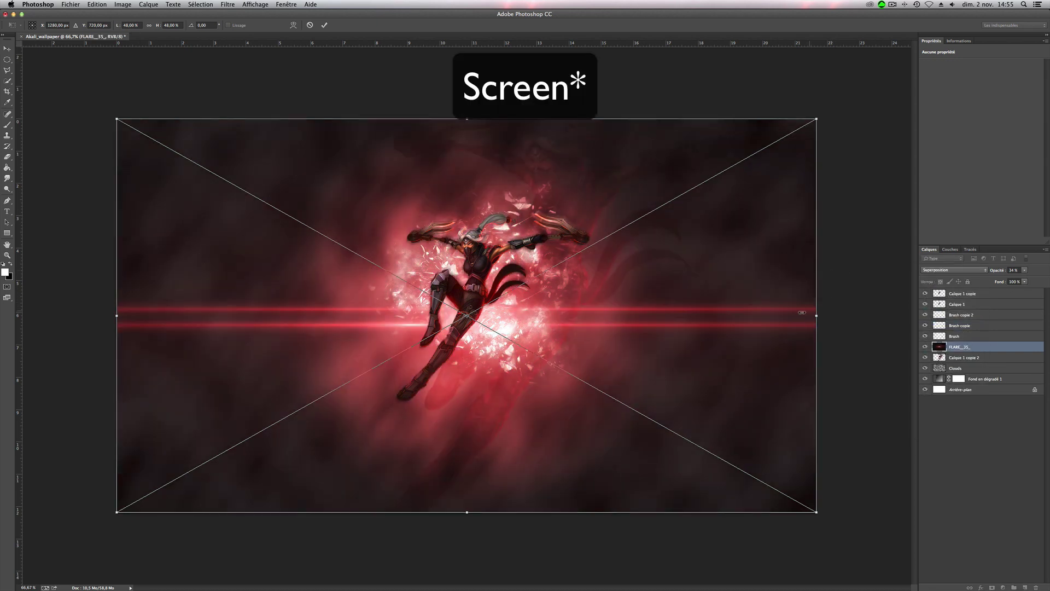
key(Return)
drag(941, 347, 940, 293)
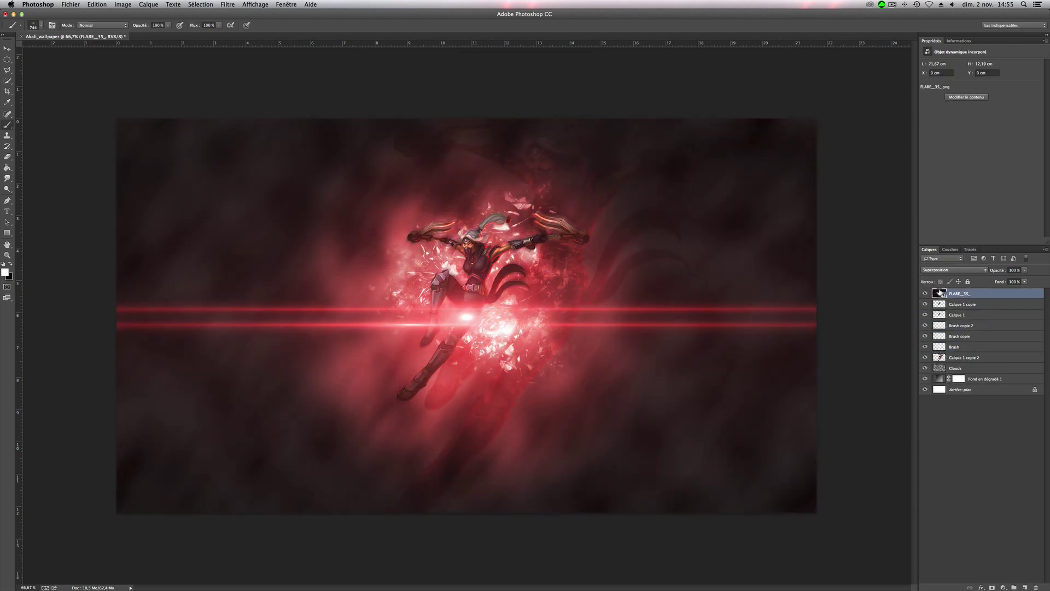
- Rotate the flare about -48.5° into a steep diagonal streak through the left hand
key(ctrl+t)
key(ctrl+minus)
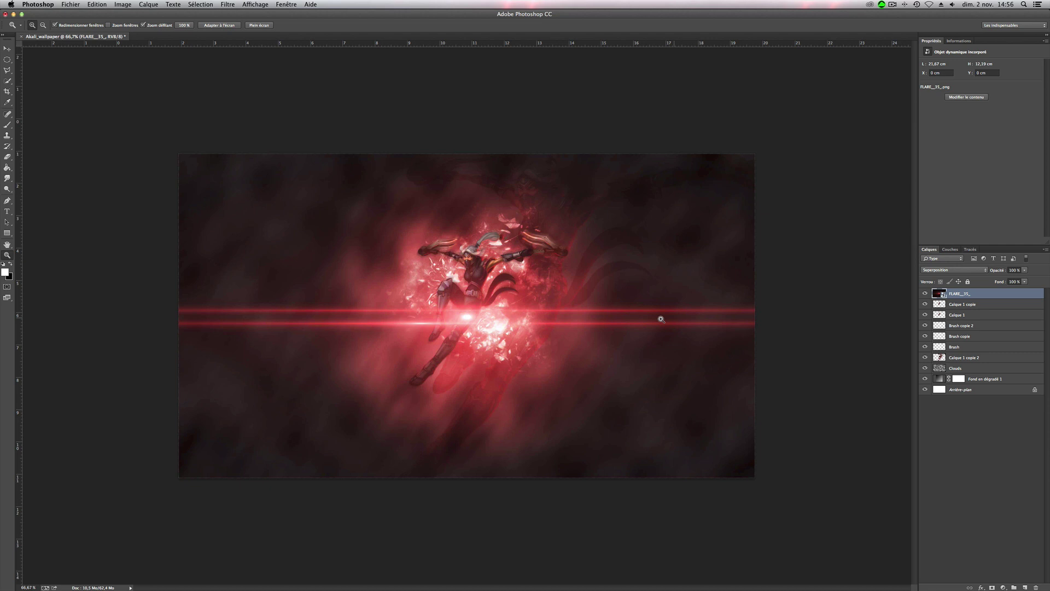
drag(789, 398, 605, 352)
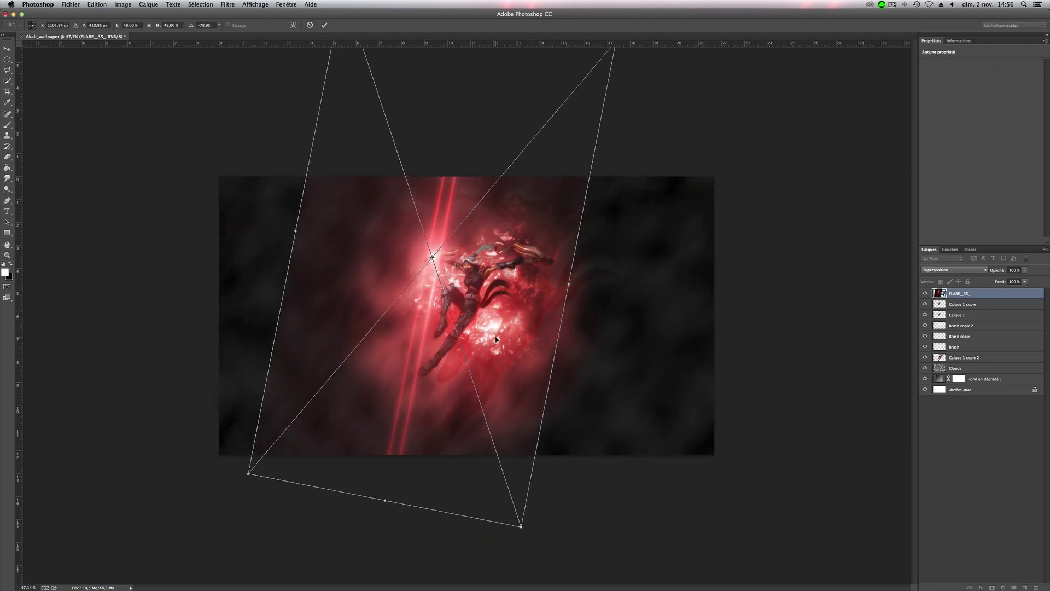
drag(496, 339, 500, 338)
key(Return)
key(z)
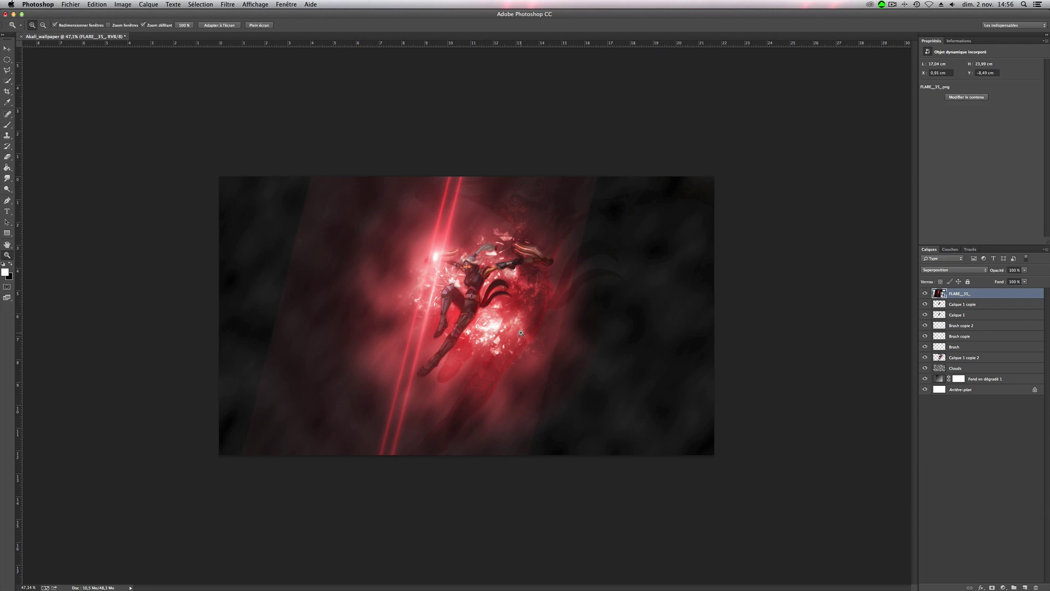
key(e)
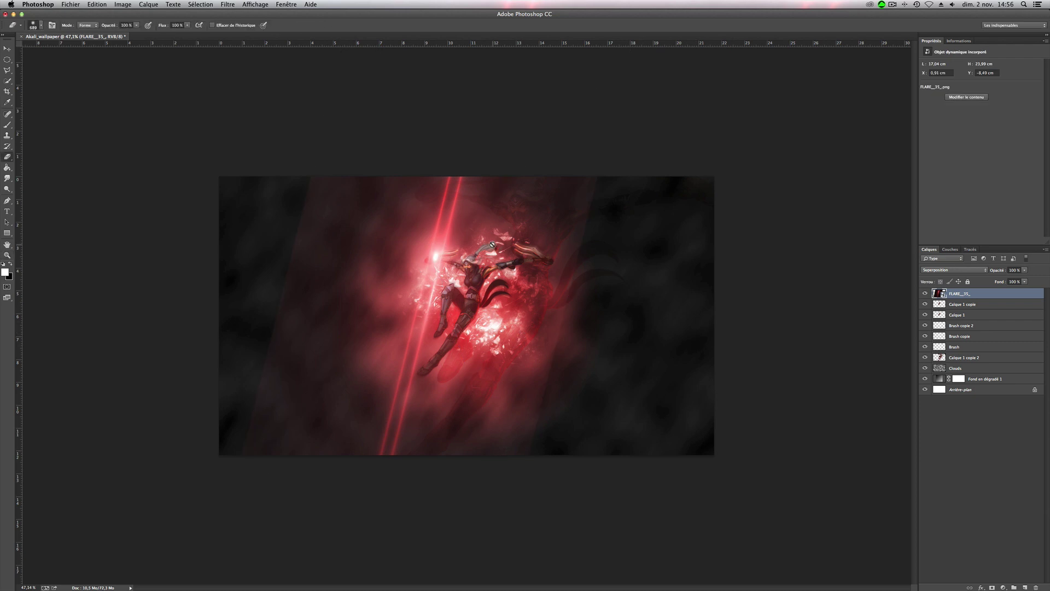
- Rasterize the flare layer and erase its hard upper-left edge and left-side haze
click(621, 317)
key(Return)
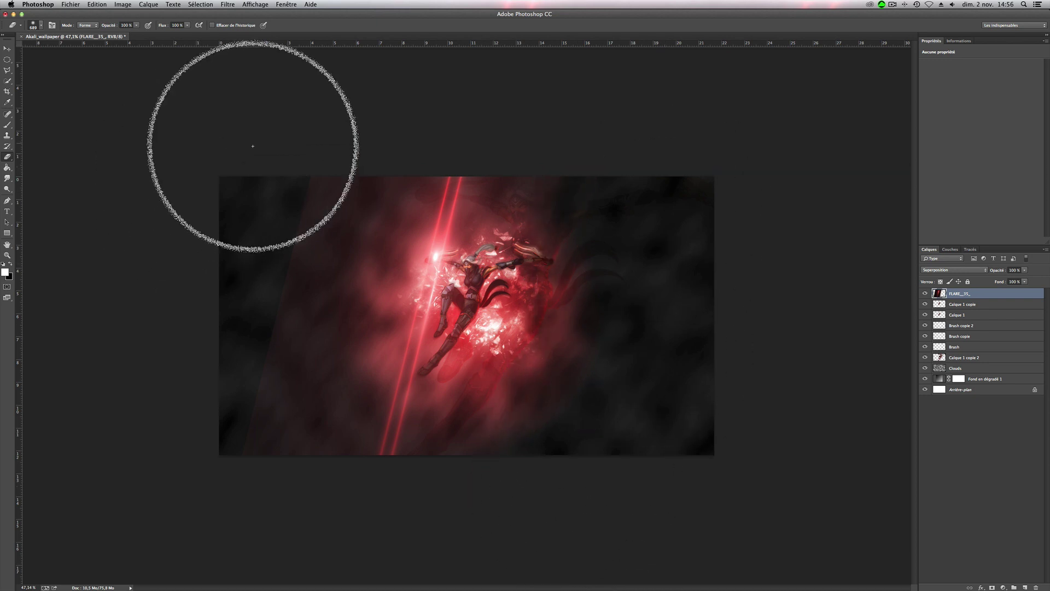
drag(253, 141, 274, 172)
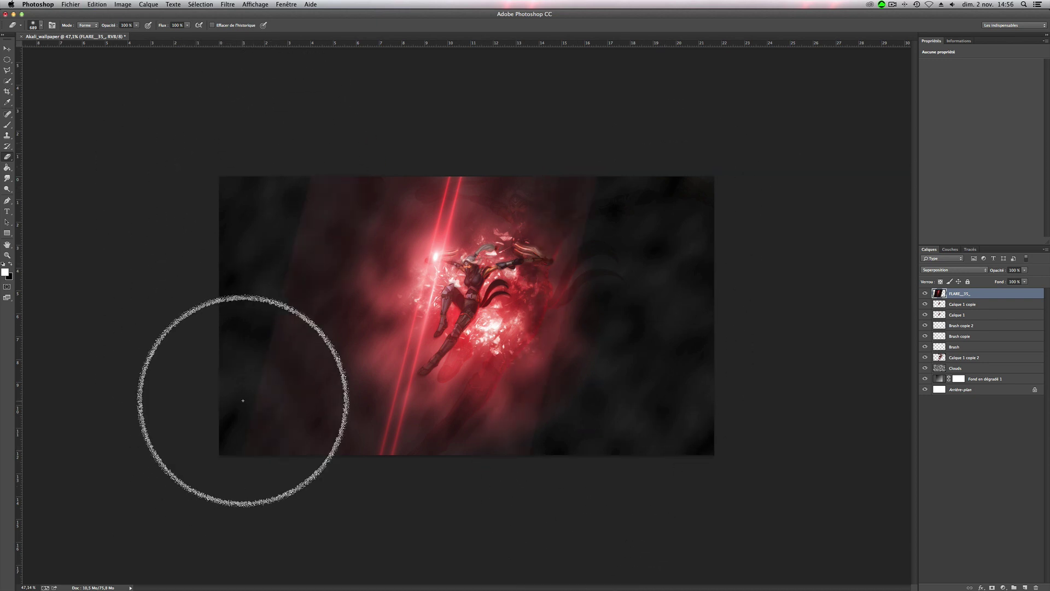
key(])
key(])
key(])
drag(269, 364, 205, 175)
- Change the pasteboard colour to black, then medium grey, and enlarge the eraser brush
right_click(181, 348)
click(182, 349)
key(])
key(])
key(])
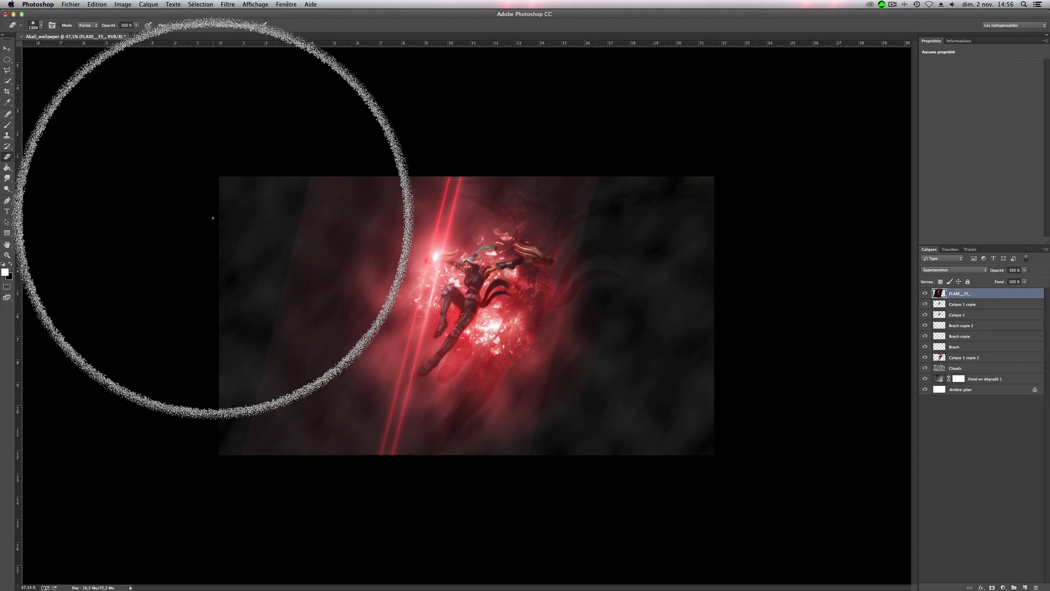
right_click(153, 251)
click(186, 278)
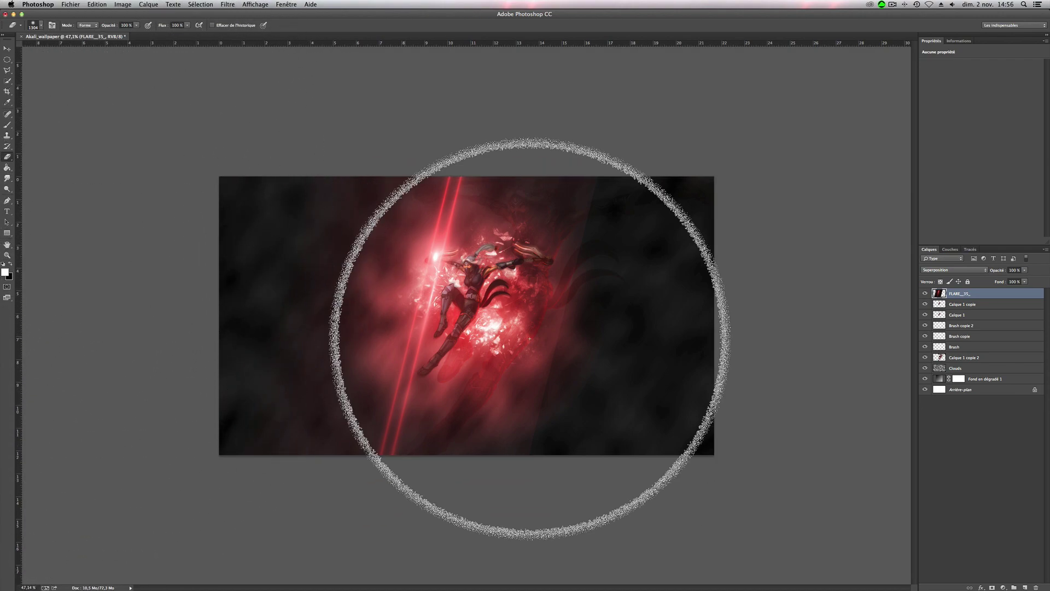
key(z)
click(584, 337)
- Duplicate the flare, move the copy right and rotate it about 14.57° across the right hand
key(ctrl+j)
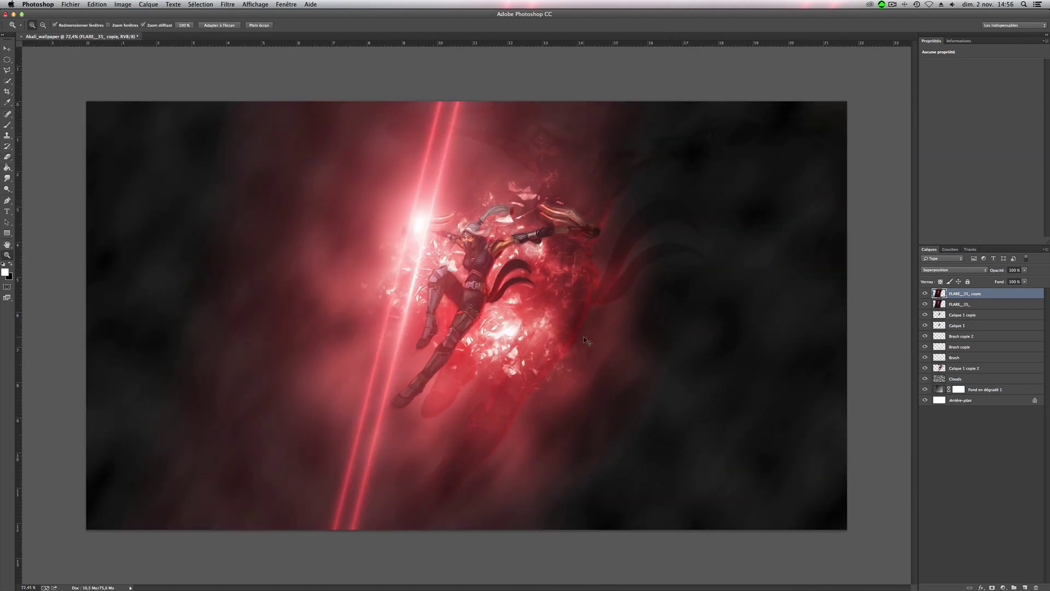
key(v)
drag(398, 323, 569, 326)
key(ctrl+t)
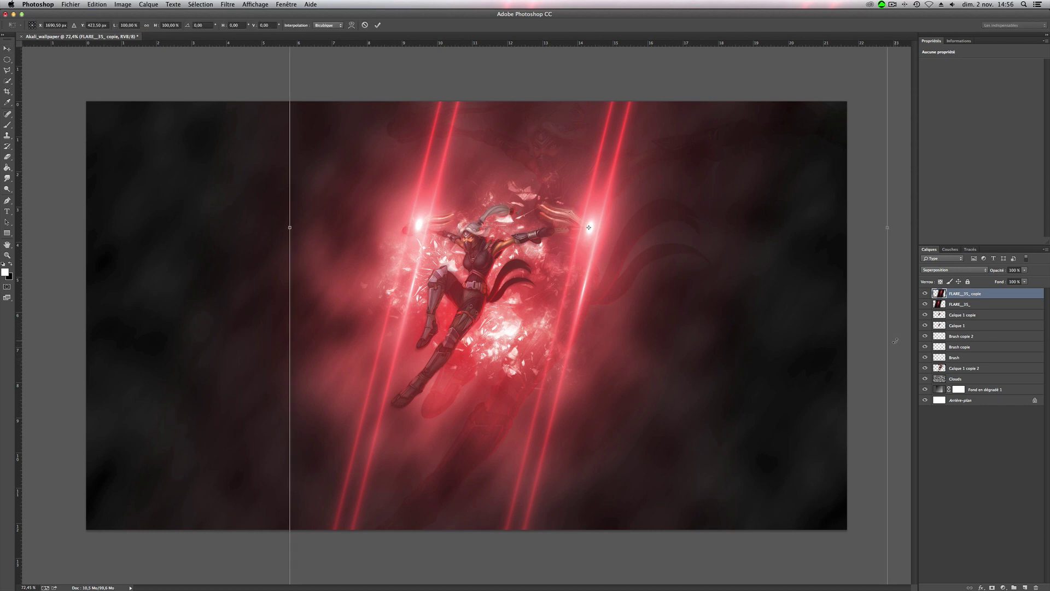
drag(895, 340, 809, 403)
drag(718, 346, 697, 365)
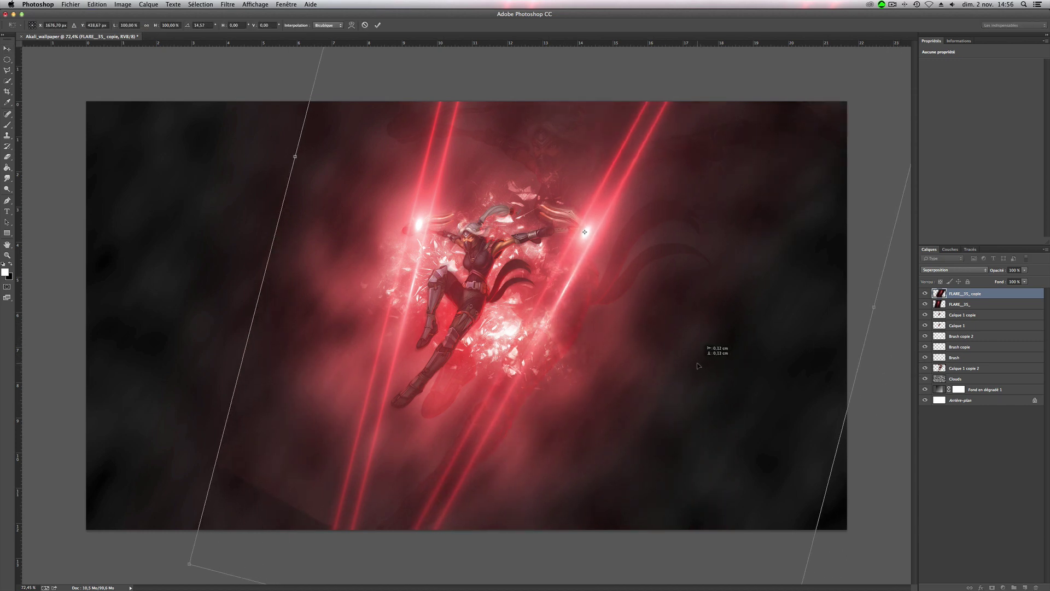
key(Return)
- Zoom out to check the whole image with both beams, then zoom back in
key(e)
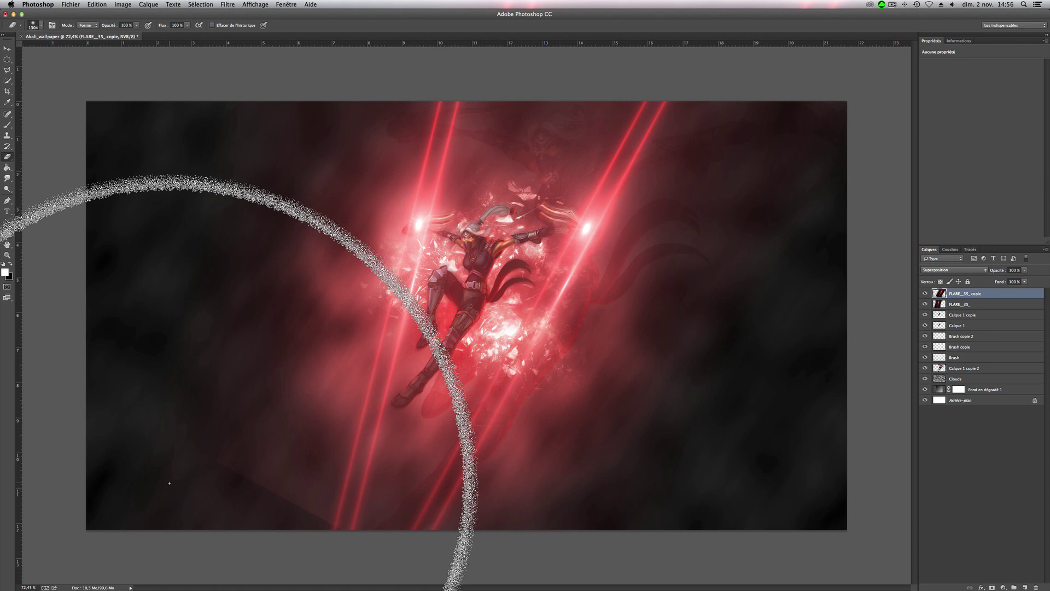
key(z)
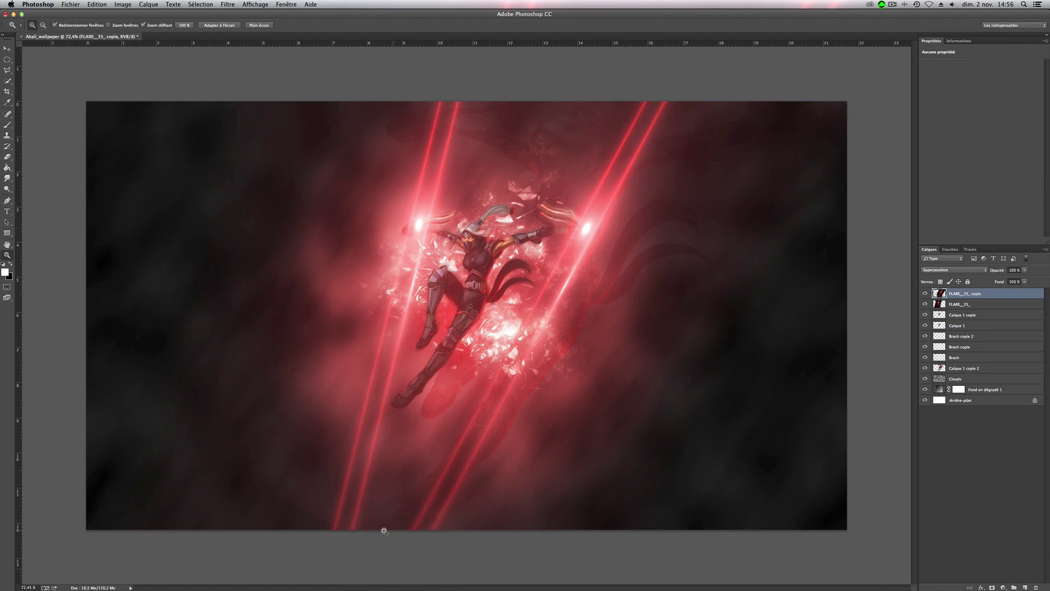
drag(384, 530, 375, 497)
key(e)
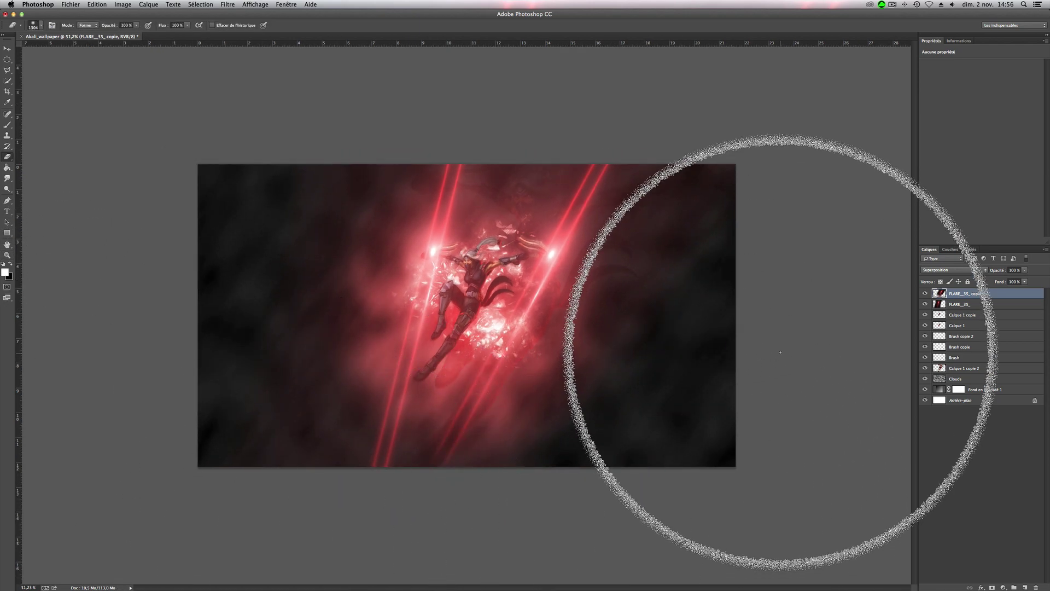
key(z)
drag(489, 345, 499, 360)
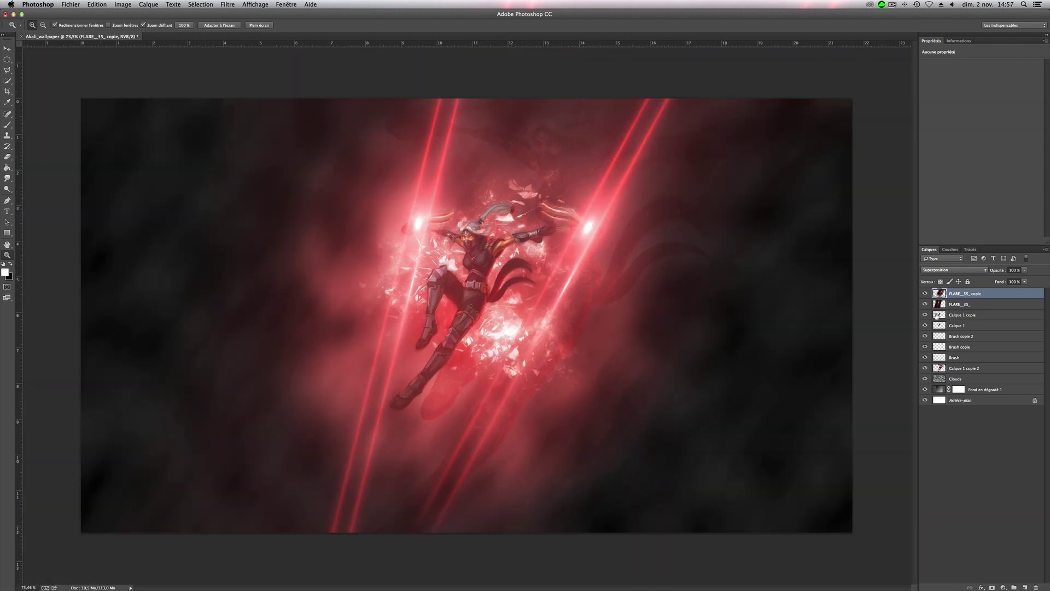
- Duplicate the Calque 1 copie character layer and move the copy above the flare layers
click(935, 315)
key(super+j)
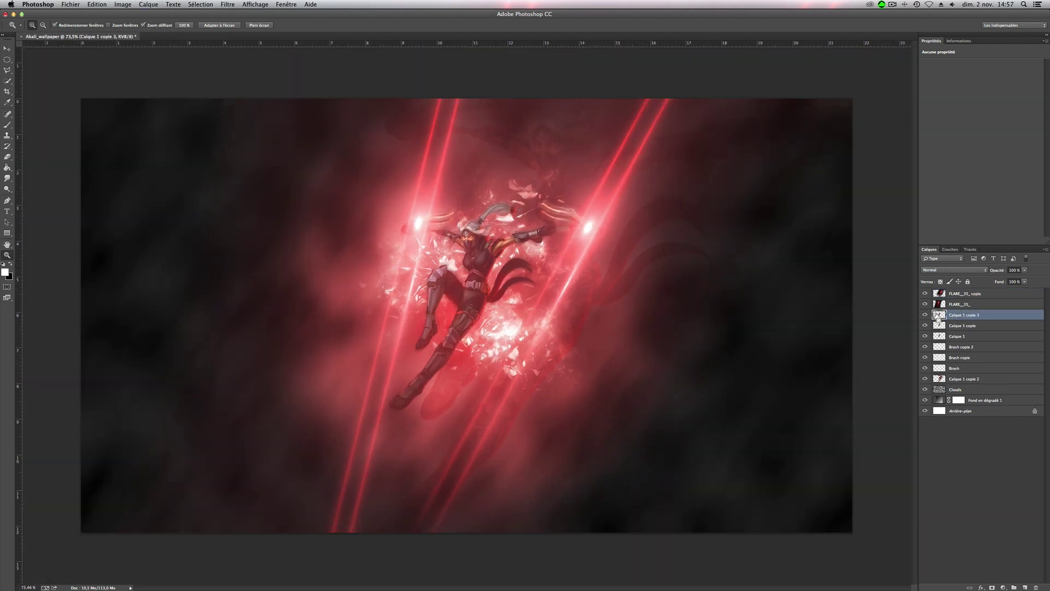
drag(948, 317, 958, 291)
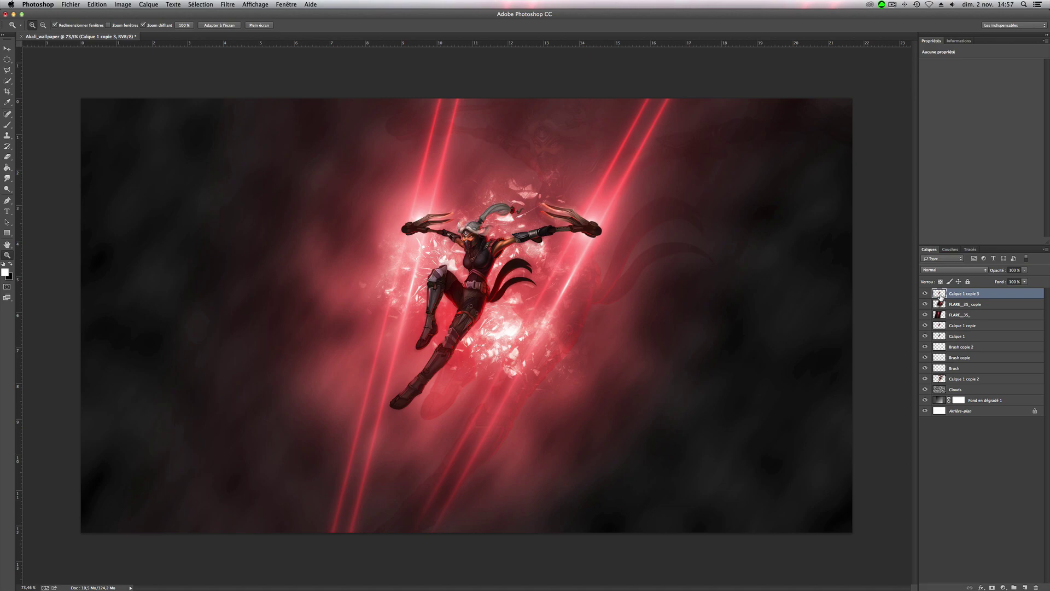
- Erase the top character copy around the claws with a 944 px brush, toggling it to compare
key(e)
drag(685, 375, 628, 375)
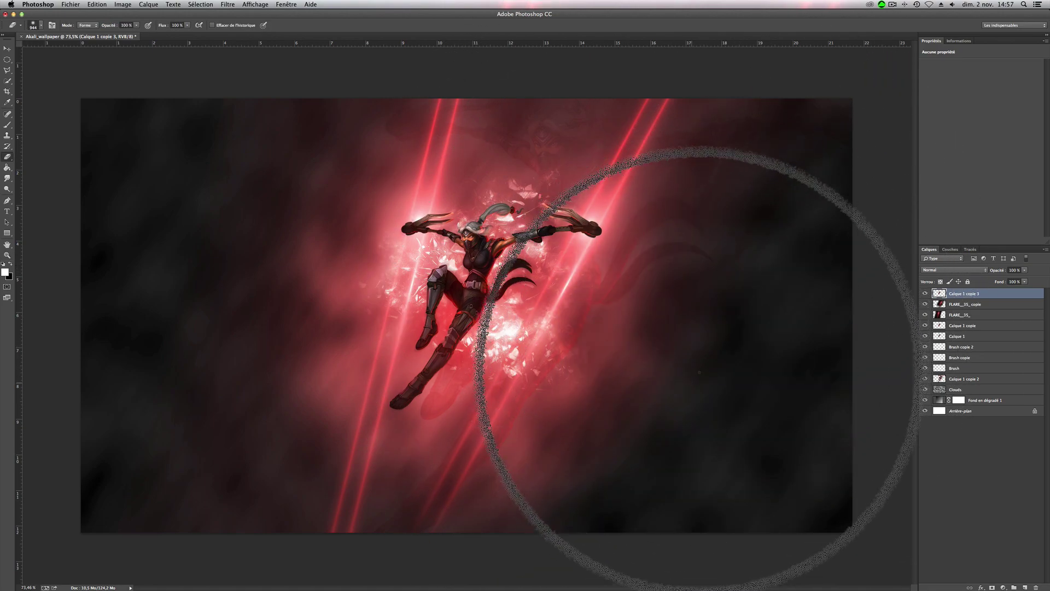
mouse_move(714, 375)
mouse_down()
mouse_move(298, 203)
mouse_move(261, 305)
mouse_move(346, 355)
mouse_move(272, 187)
mouse_up()
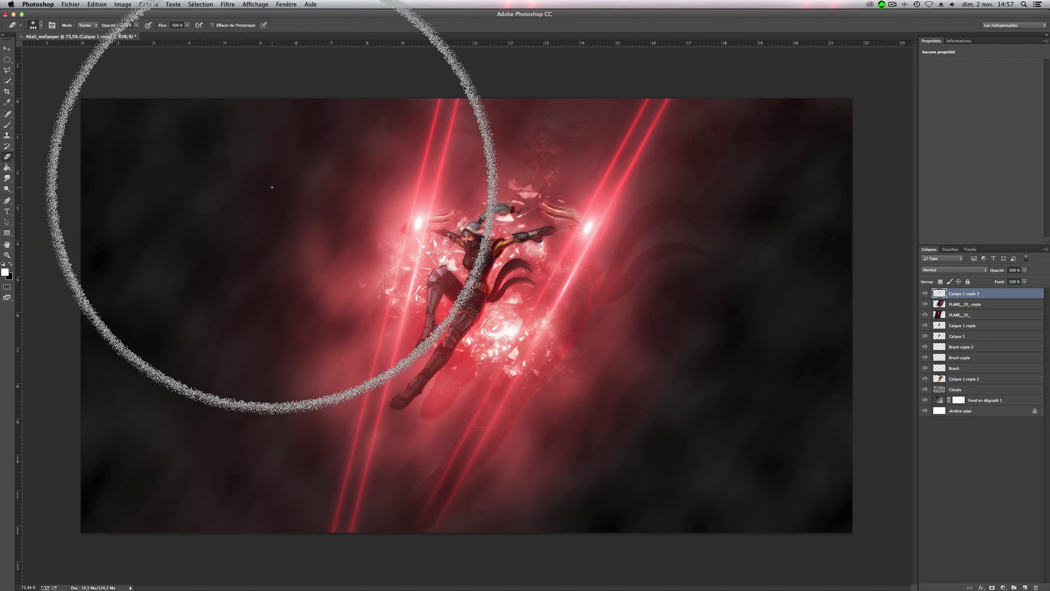
click(925, 294)
click(925, 294)
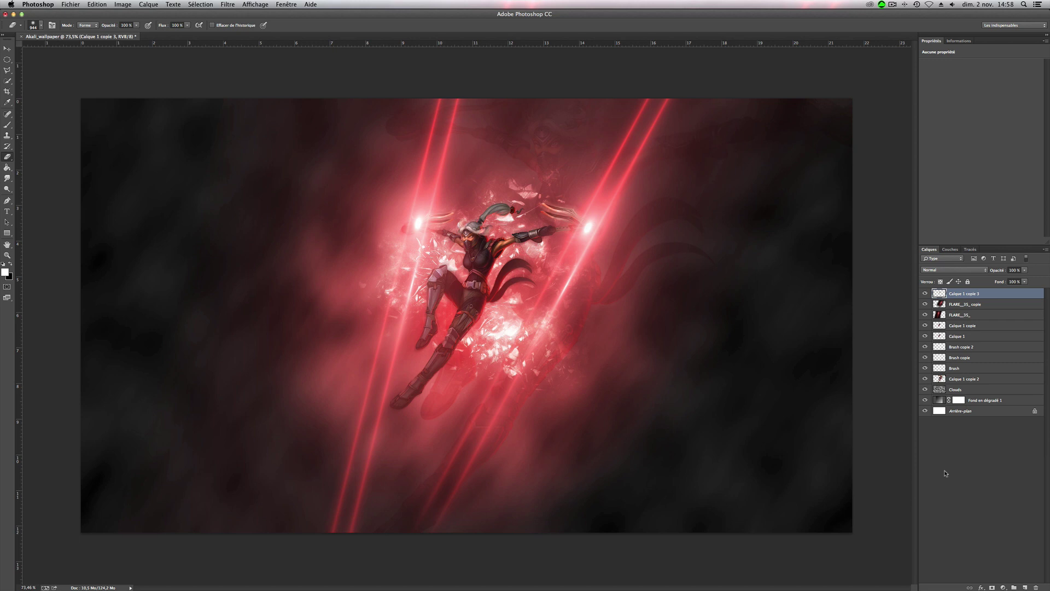
- Add a Curves adjustment layer and nudge its black and white points inward
click(1003, 587)
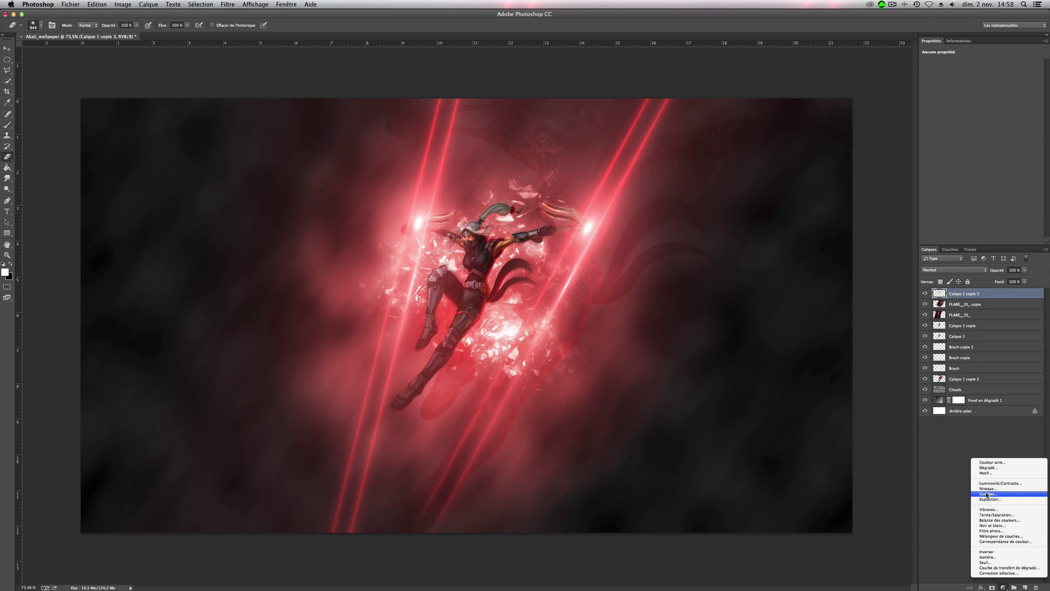
click(987, 494)
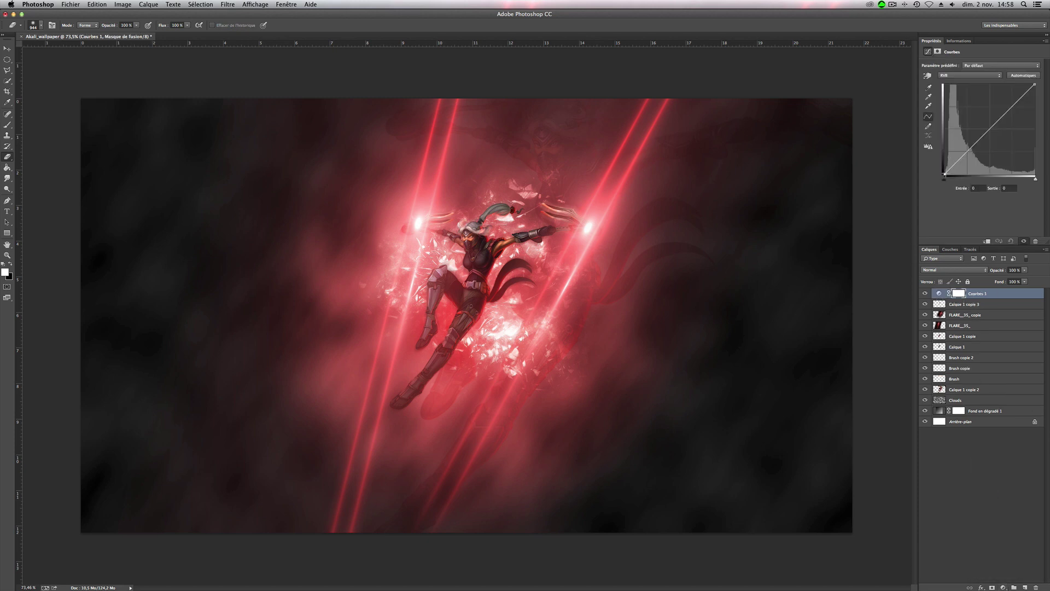
drag(944, 175, 946, 174)
drag(1034, 85, 1032, 85)
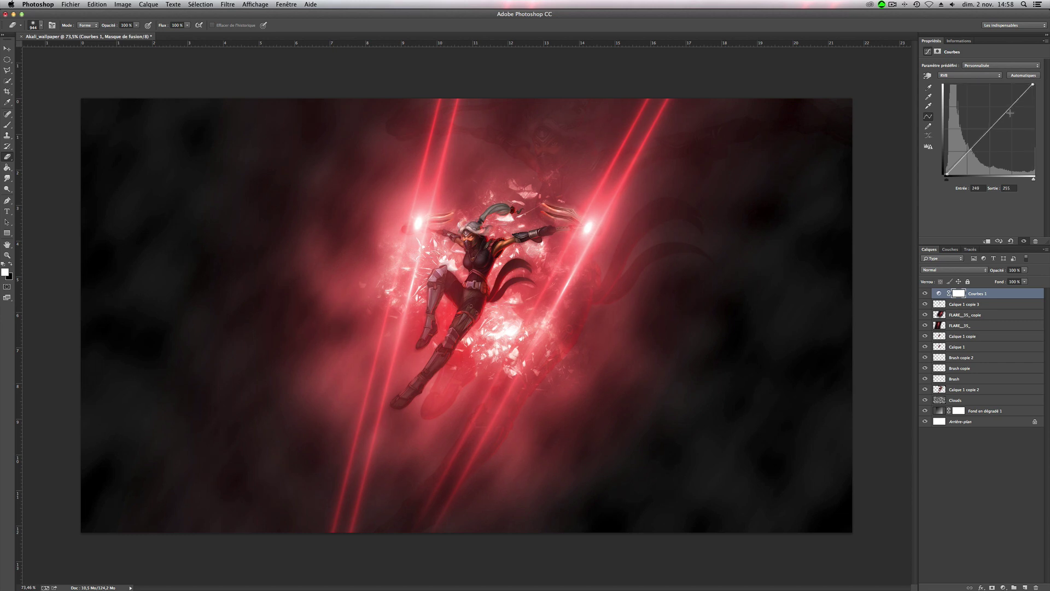
click(948, 175)
- Pull the Rouge curve down in the shadows and add a midtone point on the Vert curve
click(953, 79)
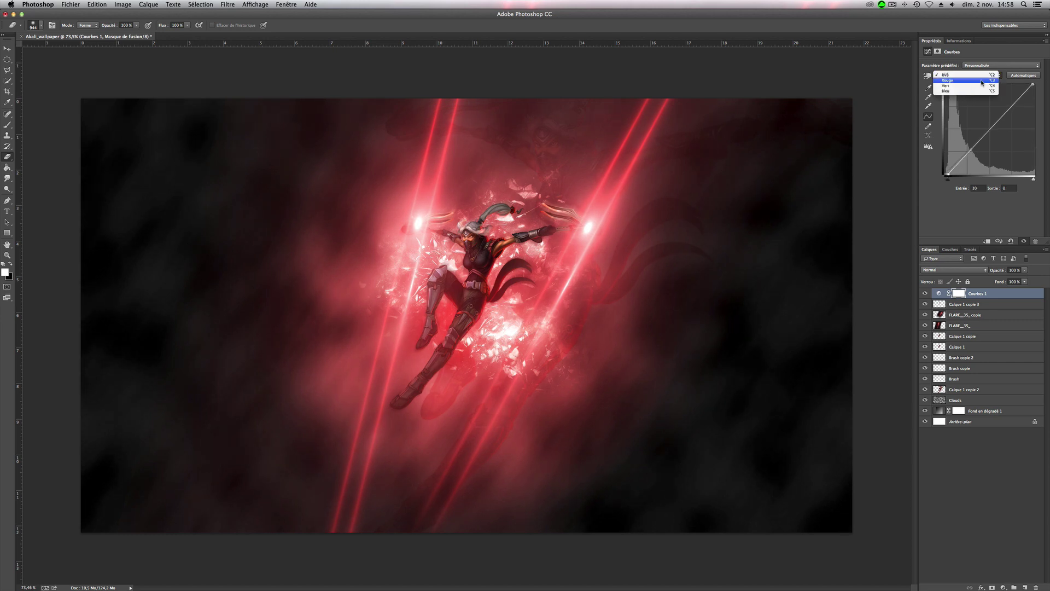
click(965, 81)
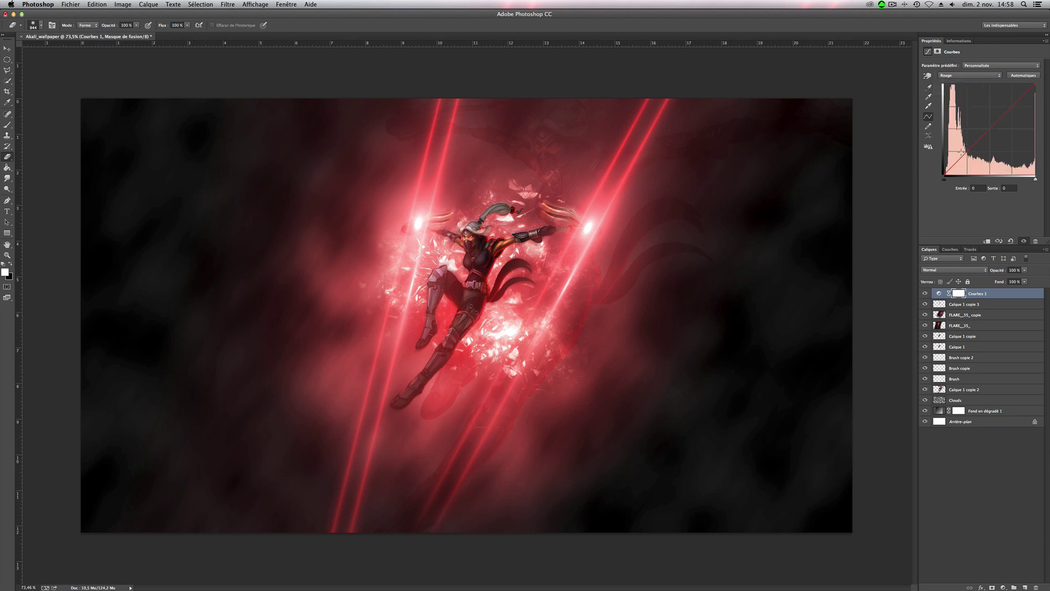
drag(970, 150, 966, 156)
click(1010, 106)
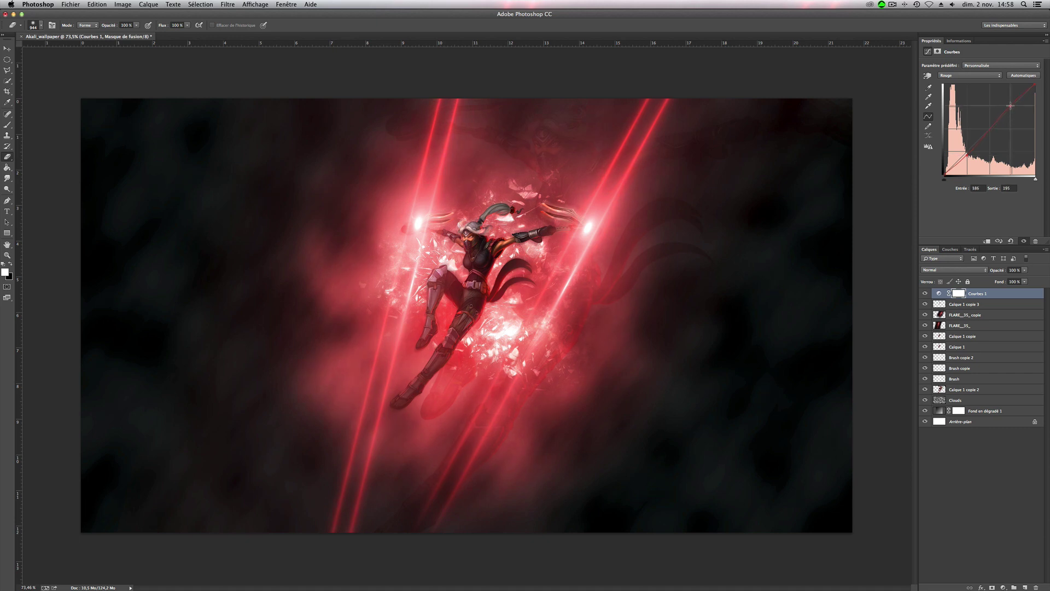
click(970, 74)
click(965, 85)
click(989, 130)
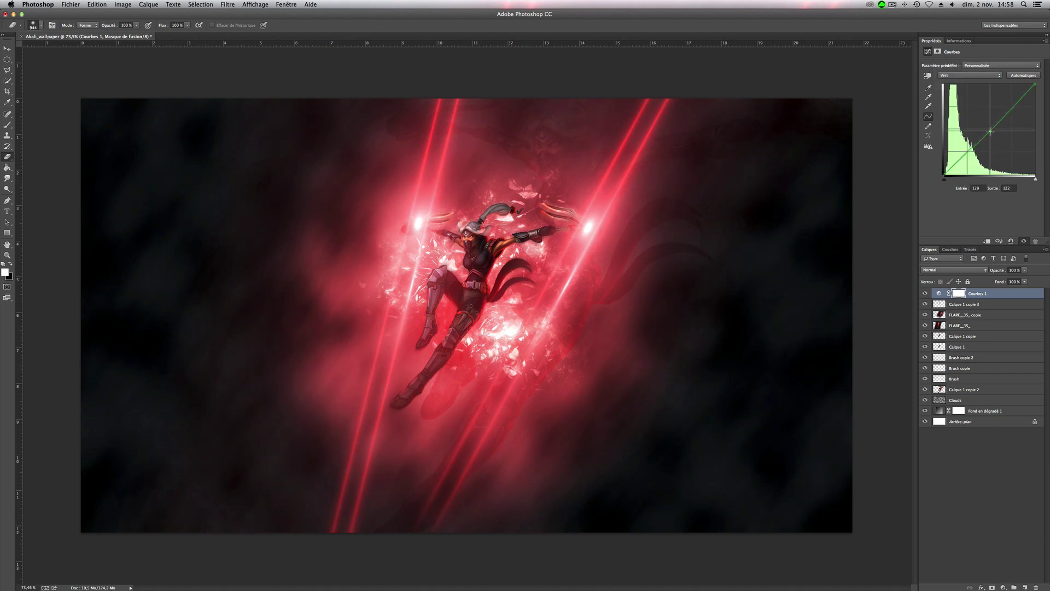
- Shape the Bleu curve with two points to tint the dark backdrop blue-purple
click(966, 75)
click(965, 84)
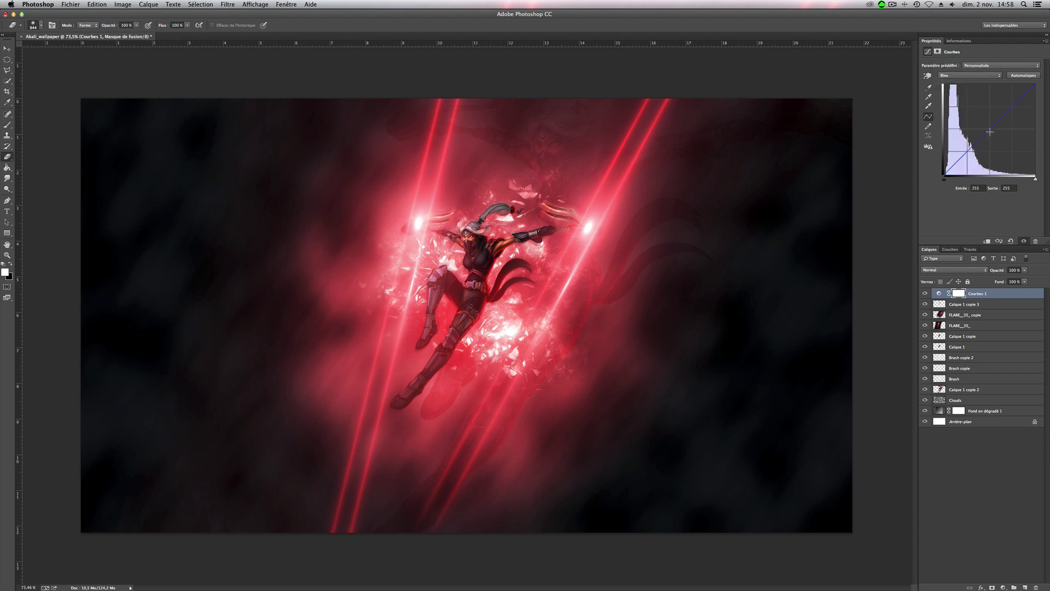
drag(989, 127, 961, 151)
click(1013, 111)
drag(1012, 111, 1015, 111)
drag(962, 153, 963, 150)
key(z)
mouse_move(509, 246)
mouse_down()
mouse_move(494, 246)
mouse_move(510, 249)
mouse_up()
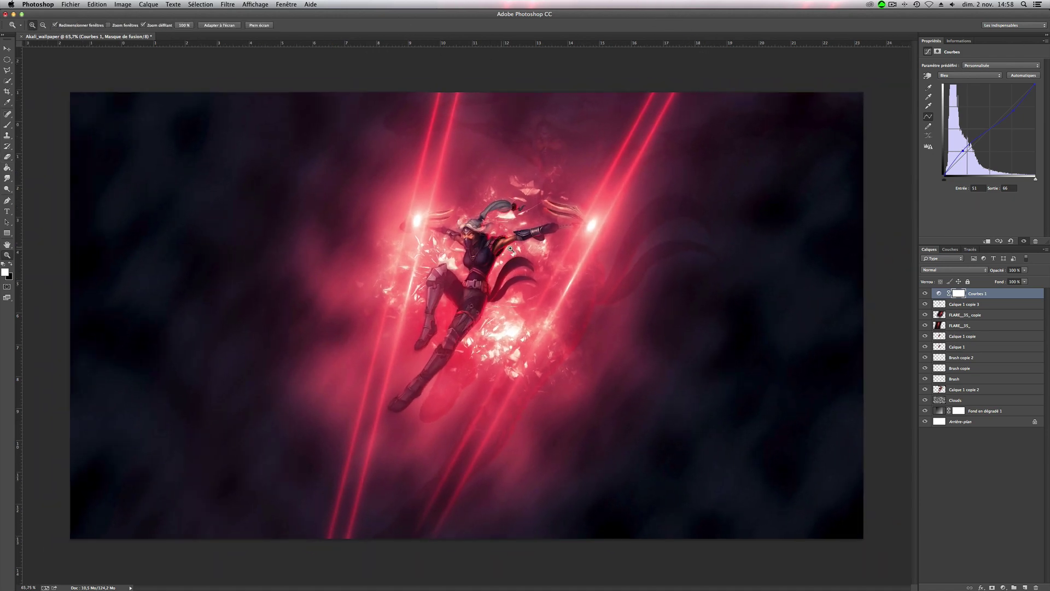